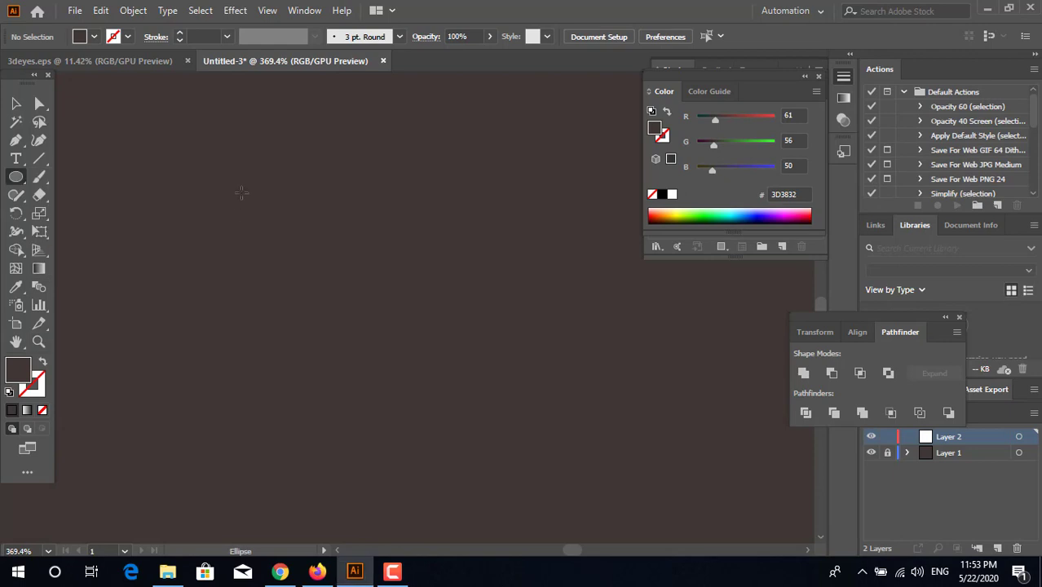
- Draw a large circle for the eyeball on the dark background and fill it with white
drag(241, 193, 454, 405)
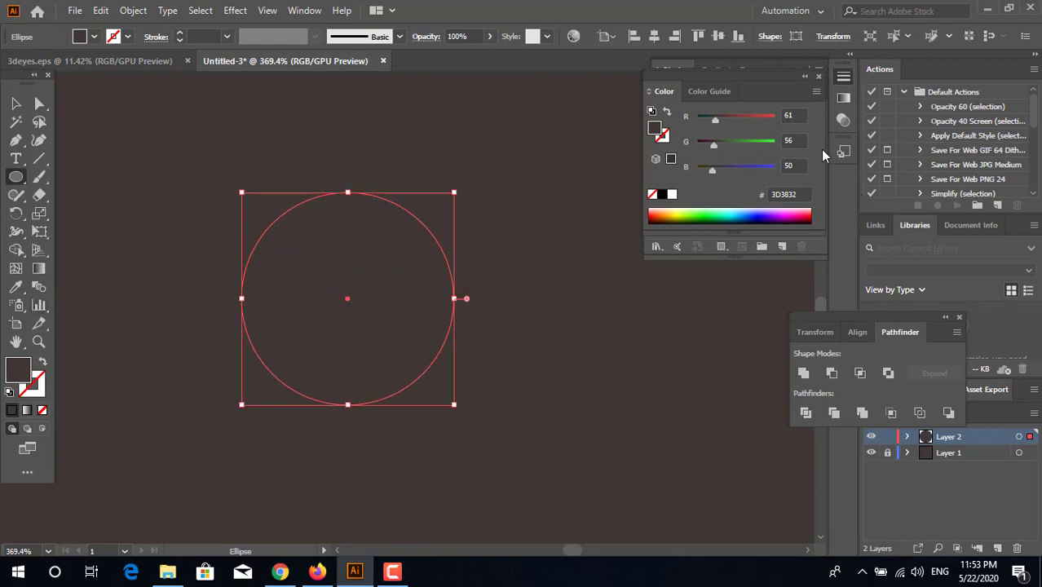
drag(751, 76, 777, 151)
click(732, 124)
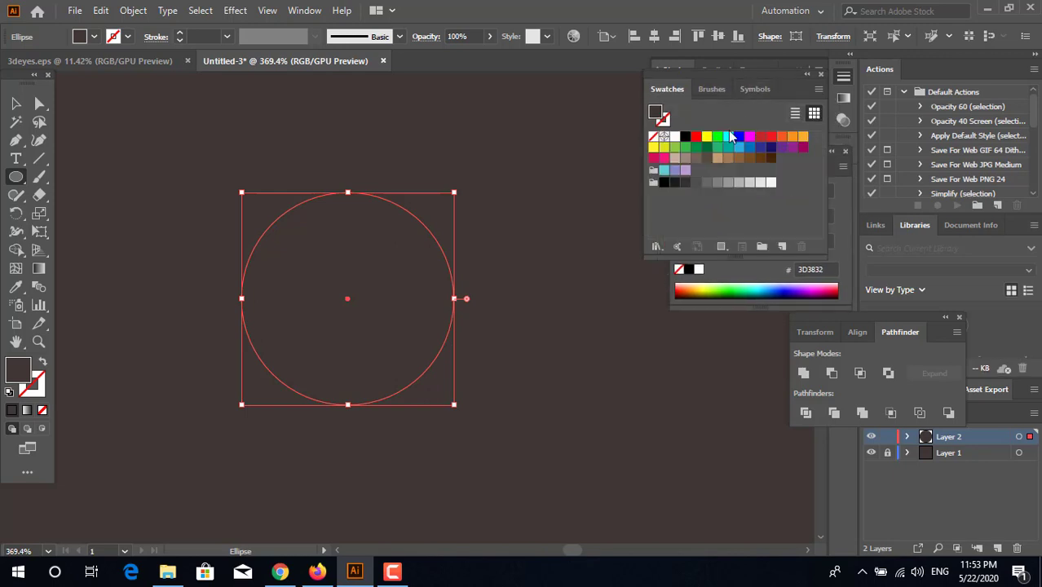
click(674, 137)
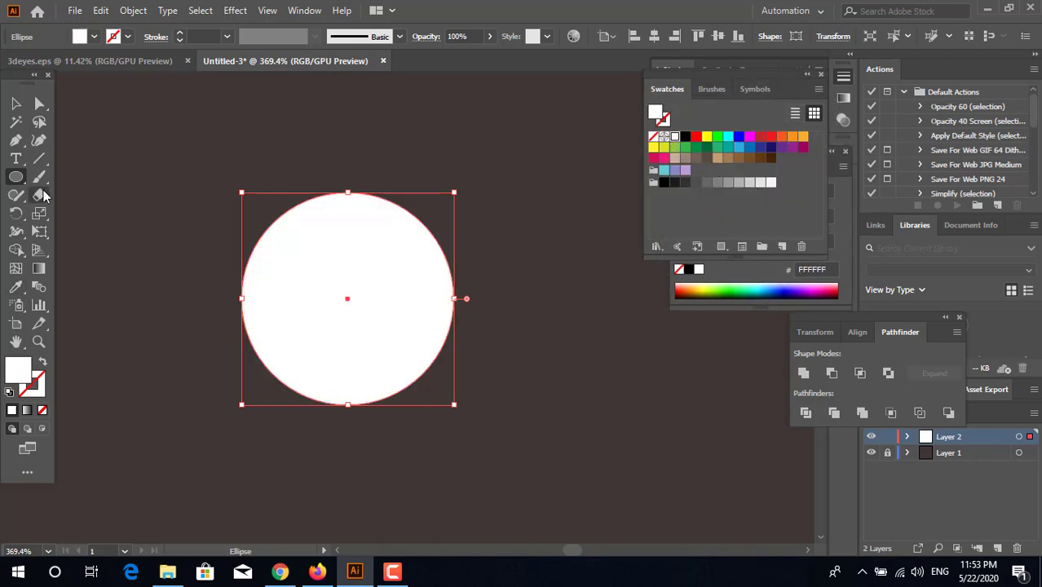
- Apply a white-to-black gradient to the eyeball circle and make it radial
click(39, 270)
click(349, 298)
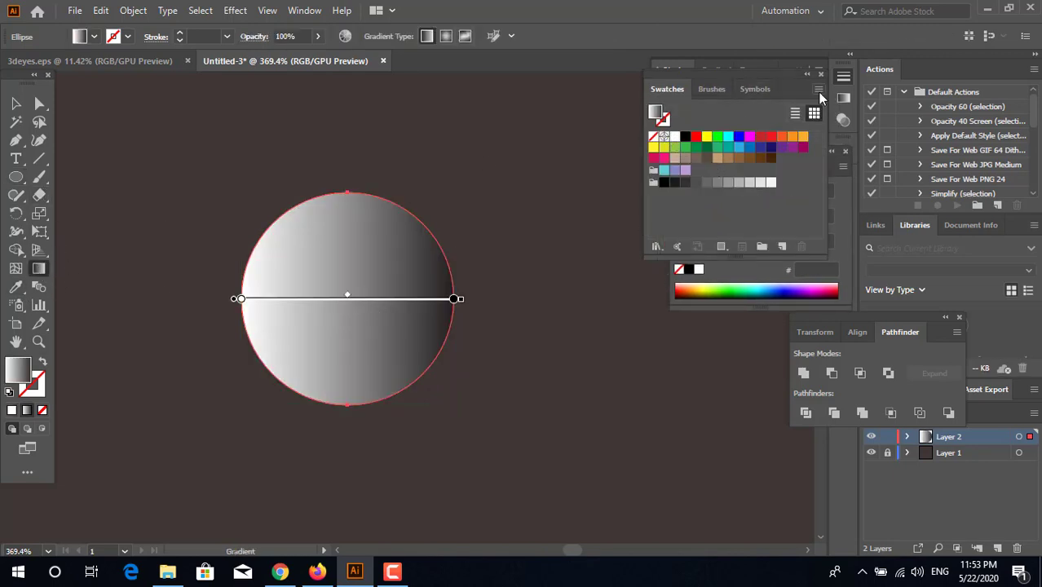
click(828, 283)
key(ctrl+z)
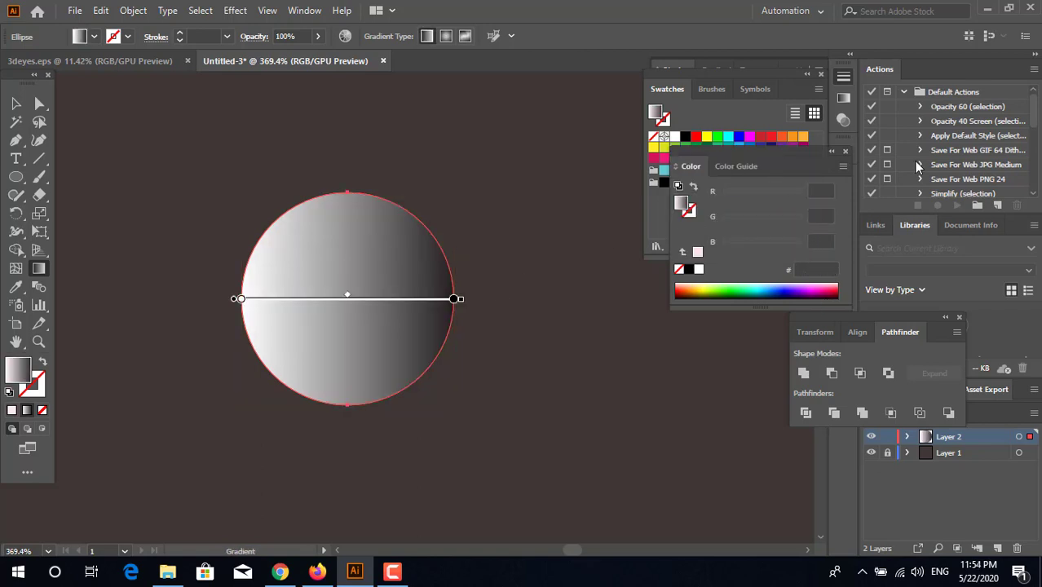
click(844, 98)
click(746, 93)
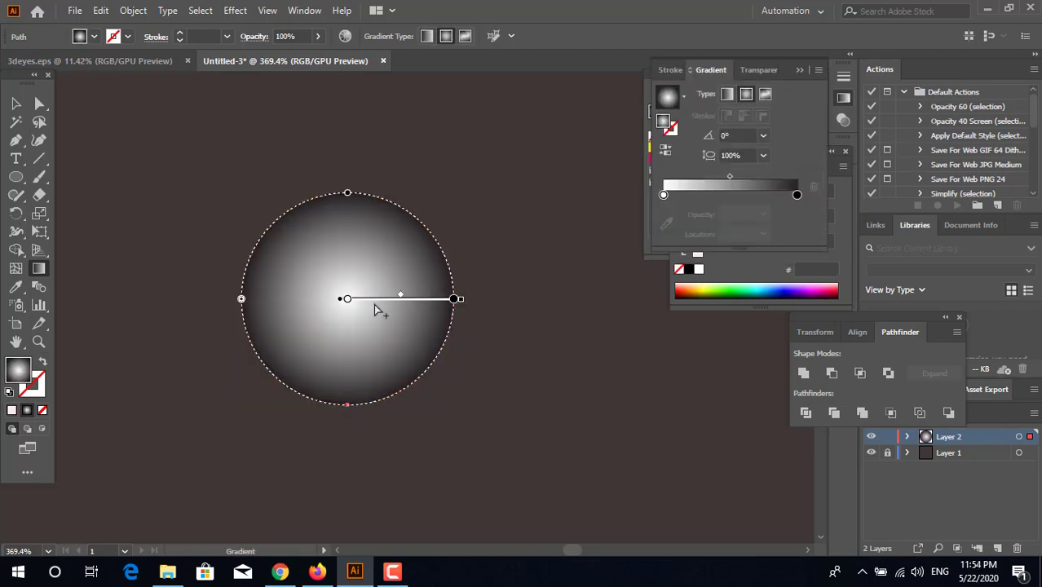
- Recolor the gradient's outer stop light gray and add a lighter gray stop at 87.24%
double_click(453, 299)
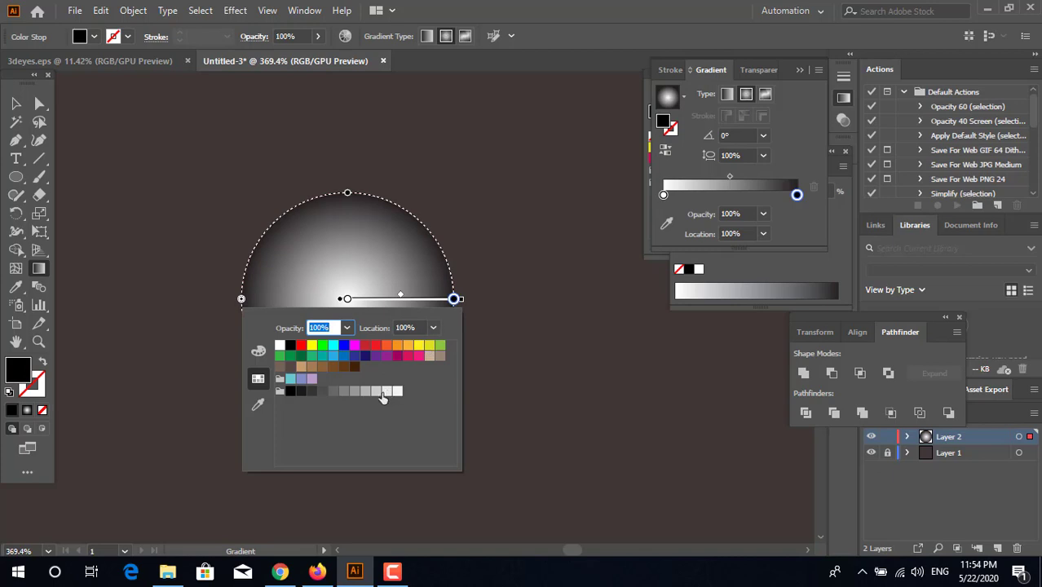
click(362, 397)
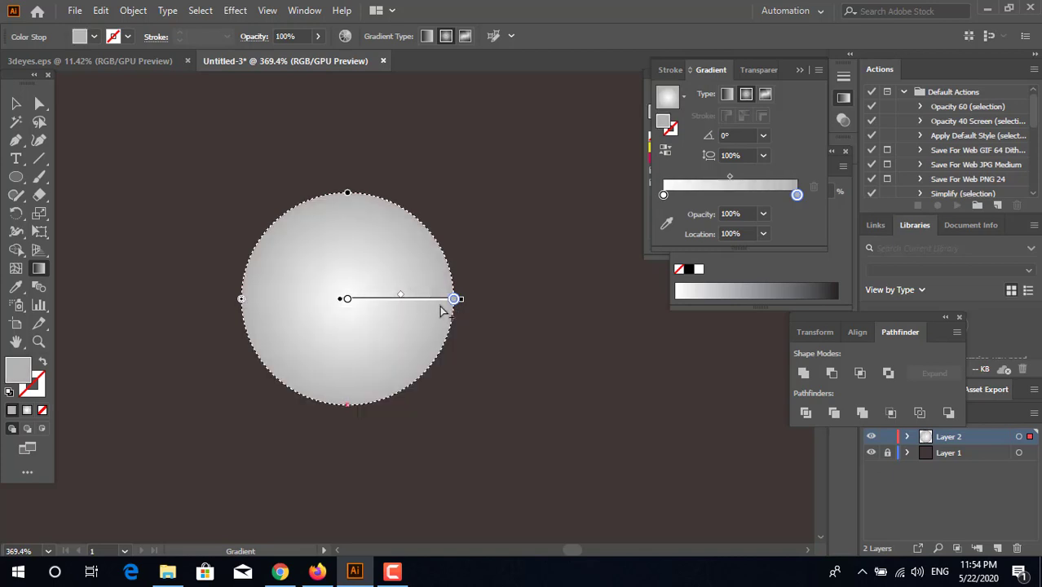
click(442, 299)
double_click(440, 299)
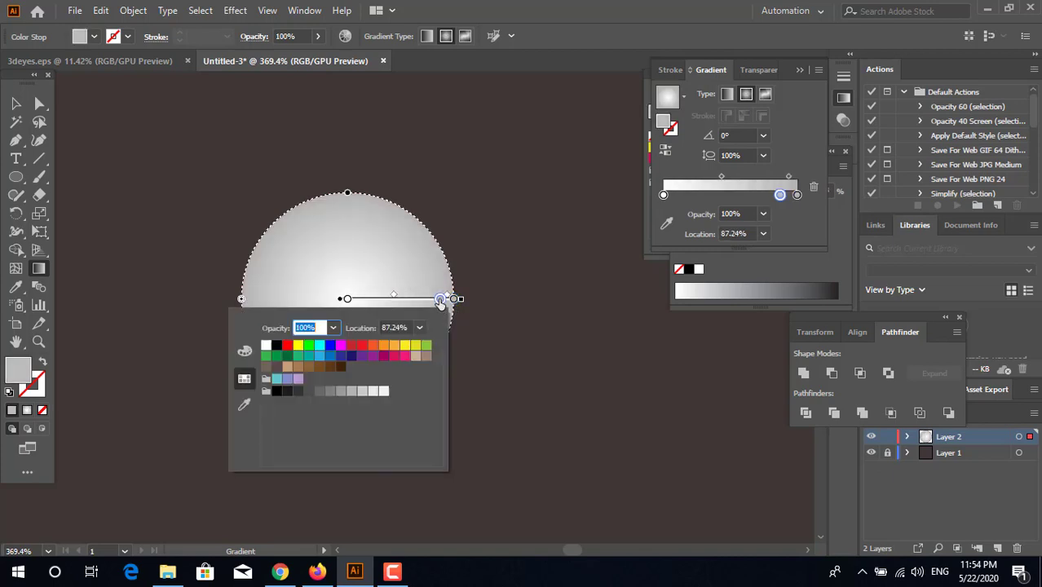
click(372, 392)
click(362, 394)
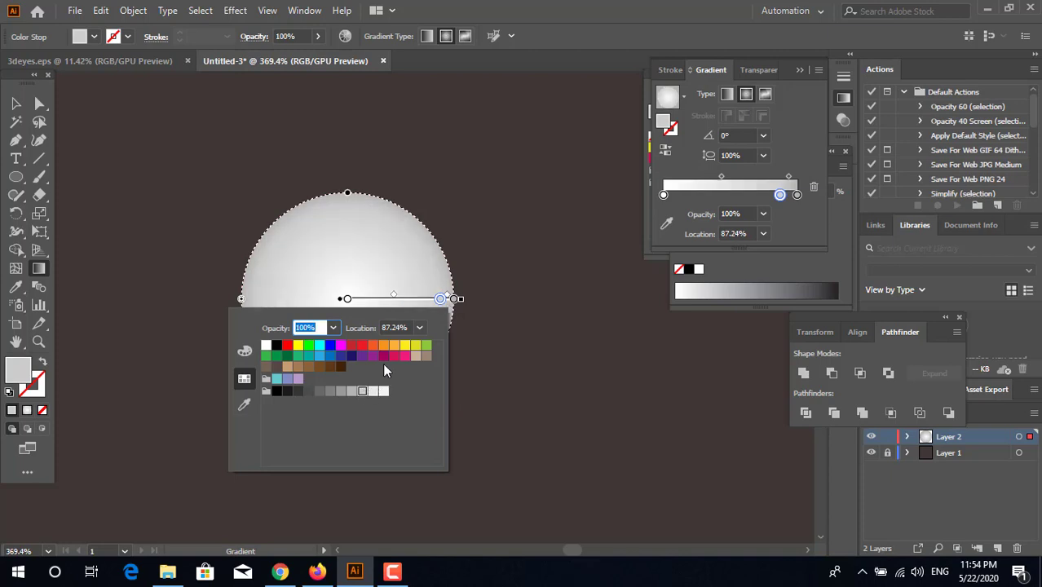
- Add another gradient stop at 63.31% and color it near-white so the shading stays toward the eyeball's rim
click(415, 301)
click(419, 298)
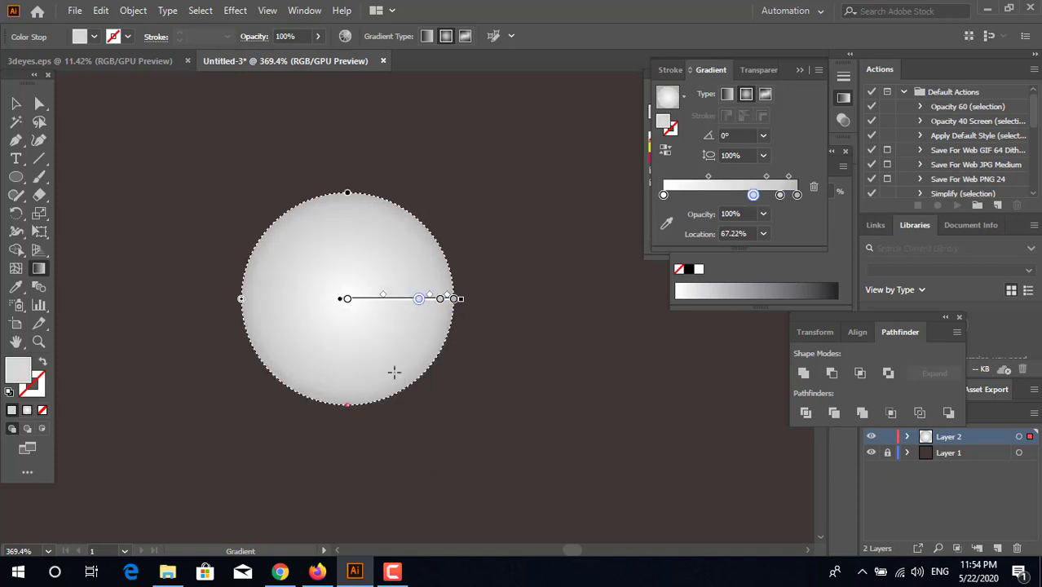
double_click(419, 299)
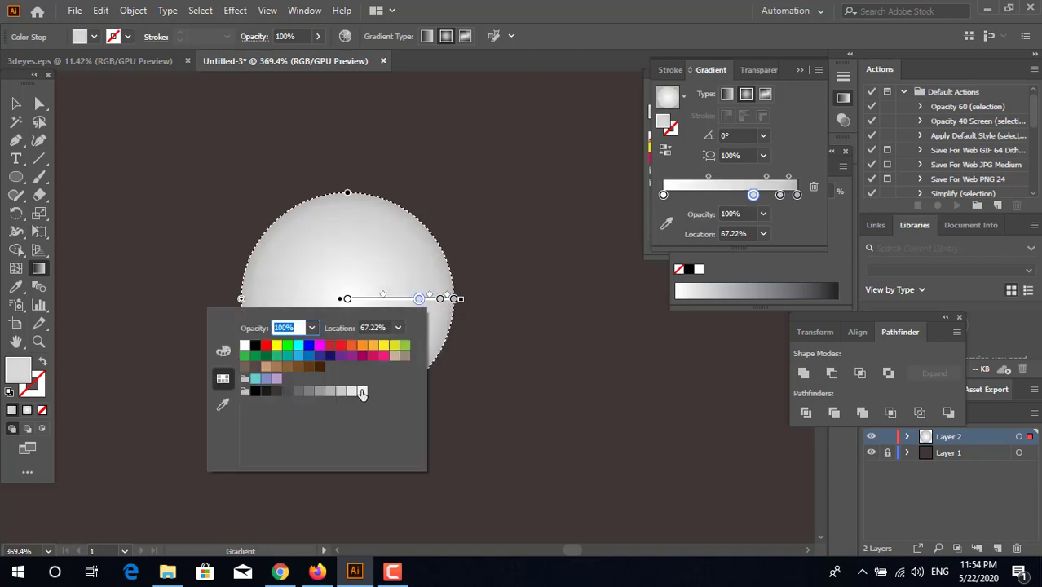
click(363, 394)
click(432, 271)
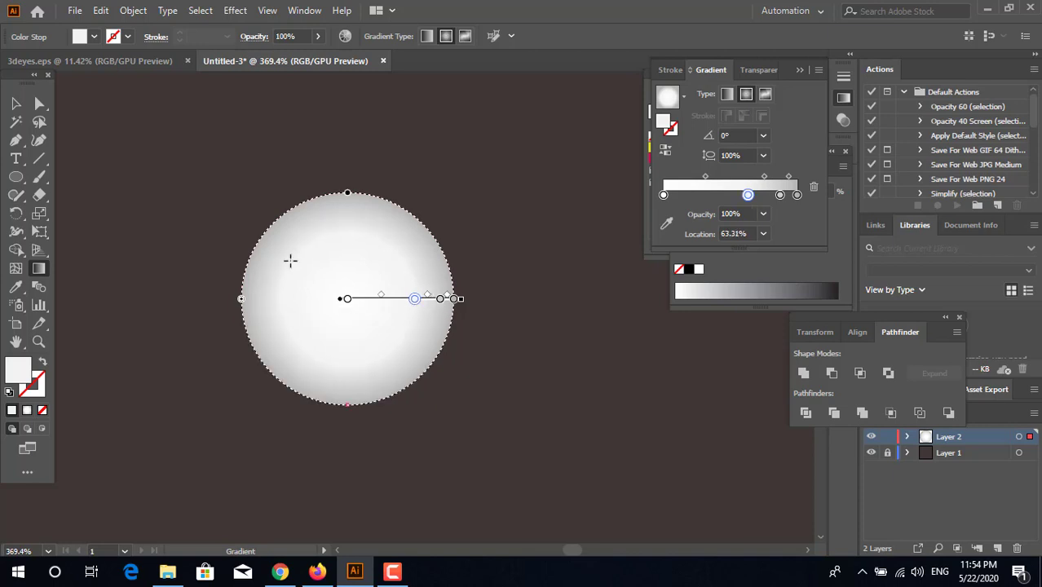
- Draw a small upright ellipse inside the eyeball's left edge as a highlight and fill it with solid white
click(16, 122)
click(16, 105)
click(480, 341)
key(z)
click(314, 302)
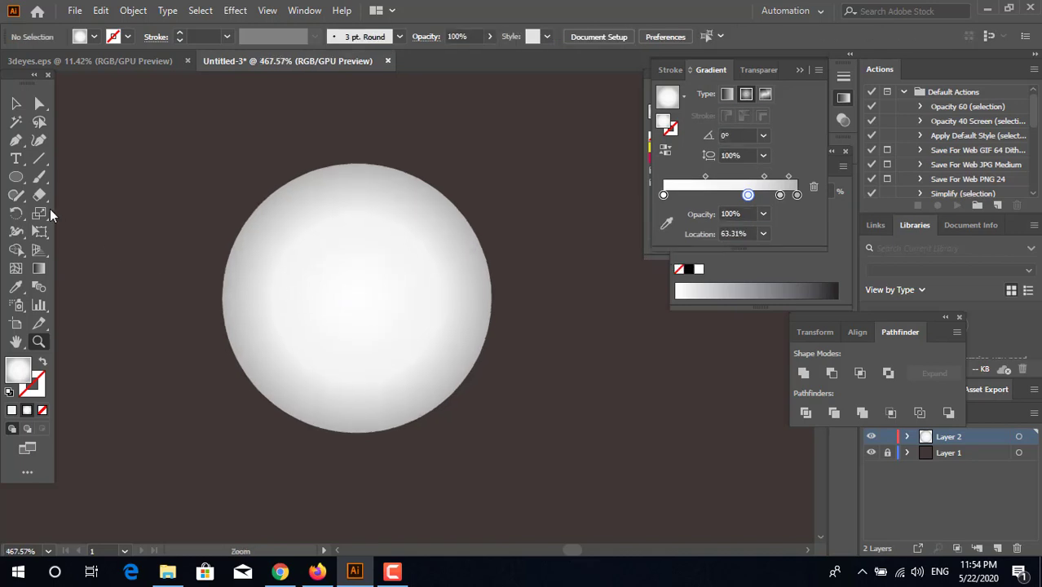
click(16, 177)
drag(240, 269, 270, 320)
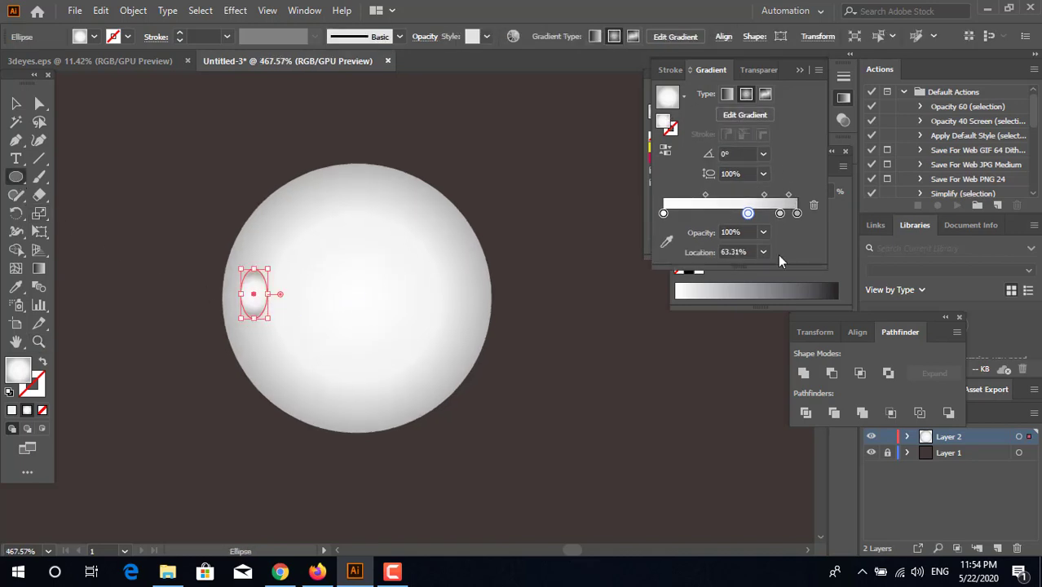
drag(646, 220, 650, 222)
click(650, 238)
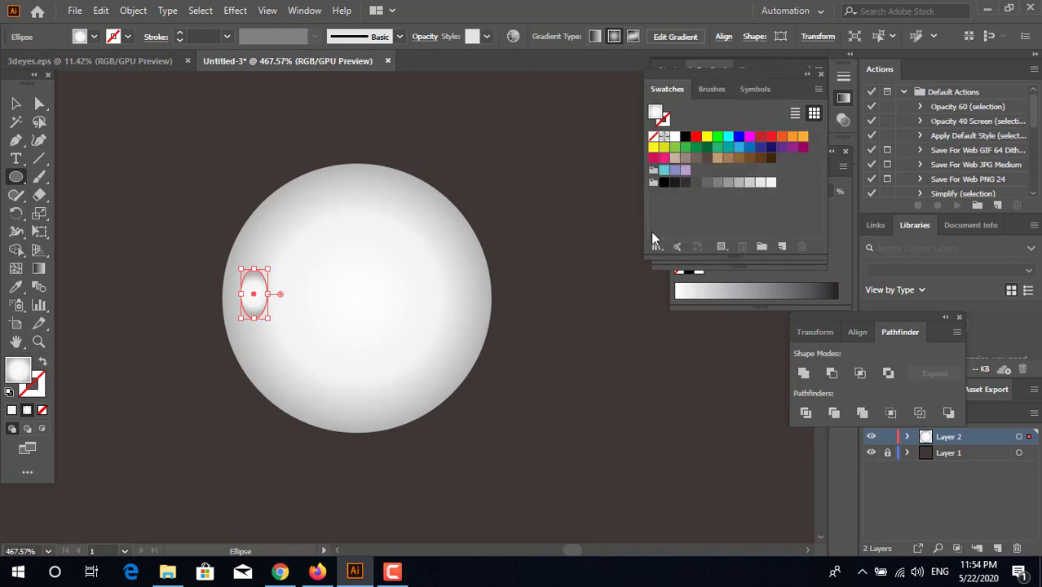
click(676, 136)
click(20, 104)
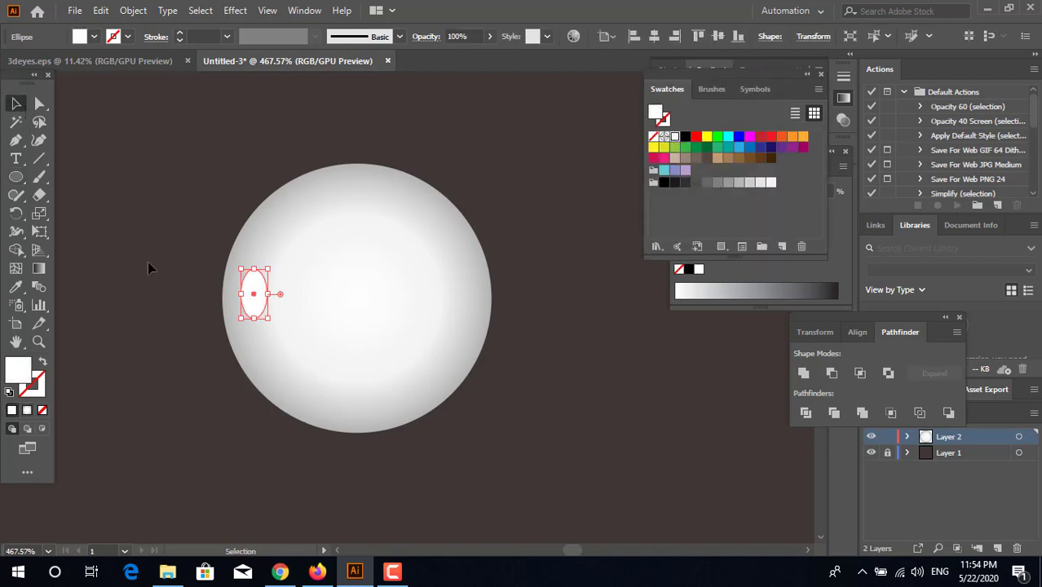
- Duplicate the white highlight ellipse, shrink and slightly tilt the copy, and place it just below the original
click(150, 263)
key(z)
drag(231, 324, 414, 388)
click(14, 103)
drag(284, 279, 316, 389)
drag(353, 430, 322, 370)
click(117, 400)
click(209, 431)
key(z)
drag(383, 338, 80, 296)
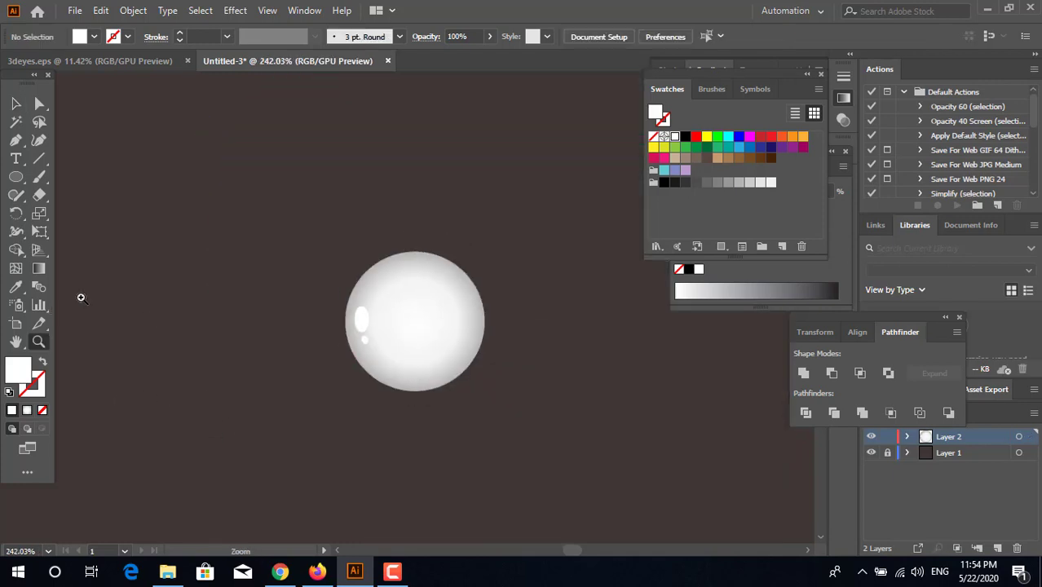
- Draw a circle for the pupil near the eyeball's center and fill it with near-black gray
key(space)
drag(372, 276, 312, 277)
click(405, 292)
click(390, 410)
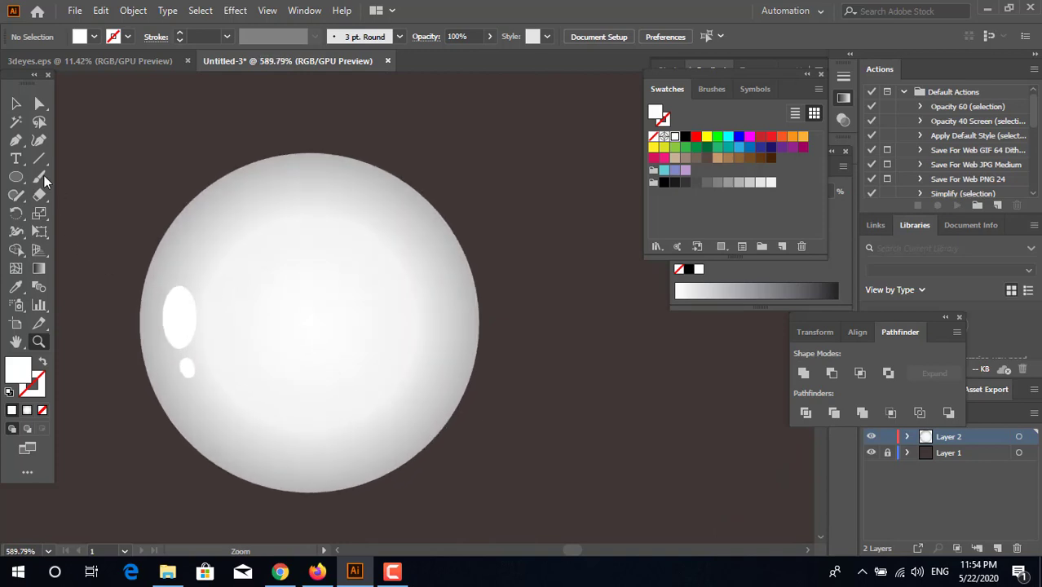
click(15, 177)
drag(281, 286, 377, 381)
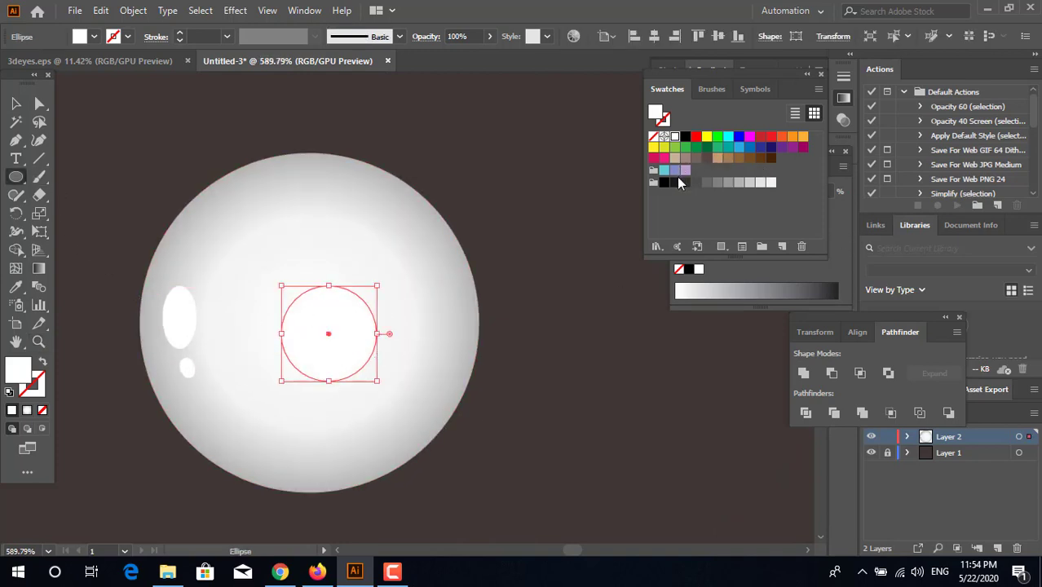
click(674, 183)
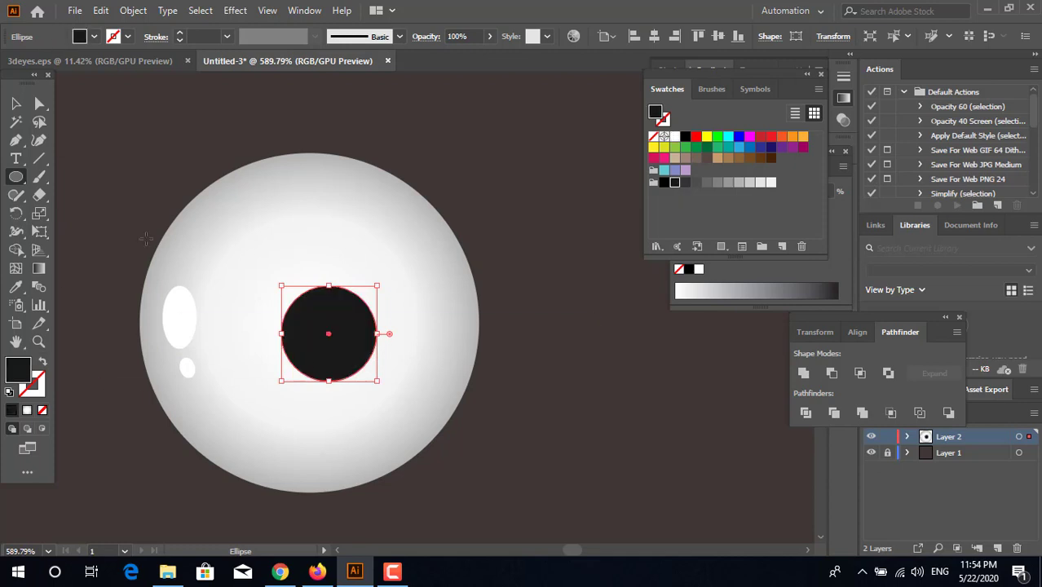
- Shift the pupil right and add reduced white copies as a large highlight over its upper-left edge and a small one inside
click(16, 103)
click(472, 390)
drag(315, 330, 325, 310)
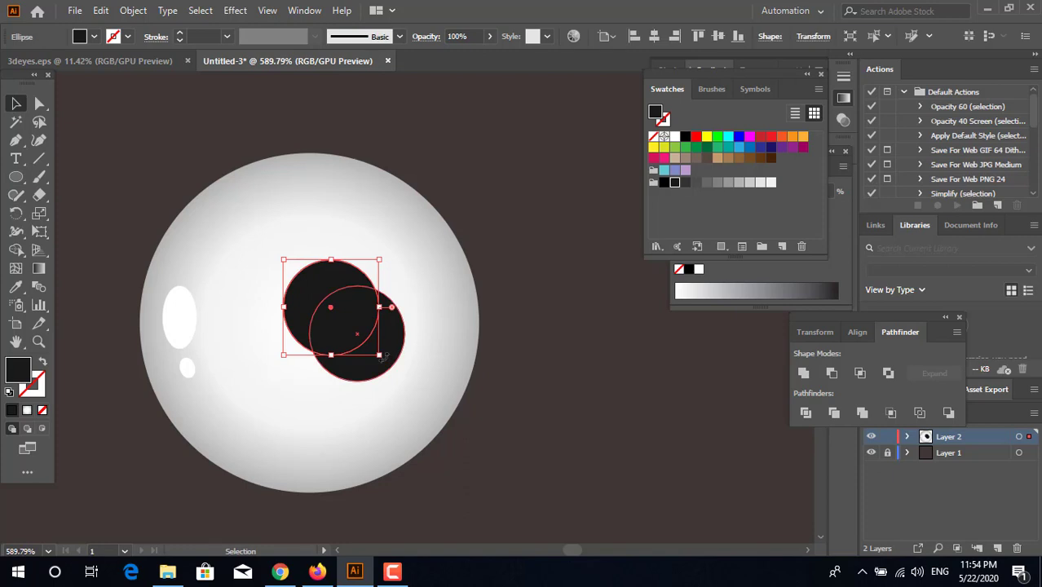
drag(379, 355, 331, 349)
click(675, 137)
click(628, 413)
click(477, 475)
click(431, 390)
click(516, 452)
- Draw a wide rectangle across the top of the eyeball for the eyelid and fill it with skin color FFCEA6
key(z)
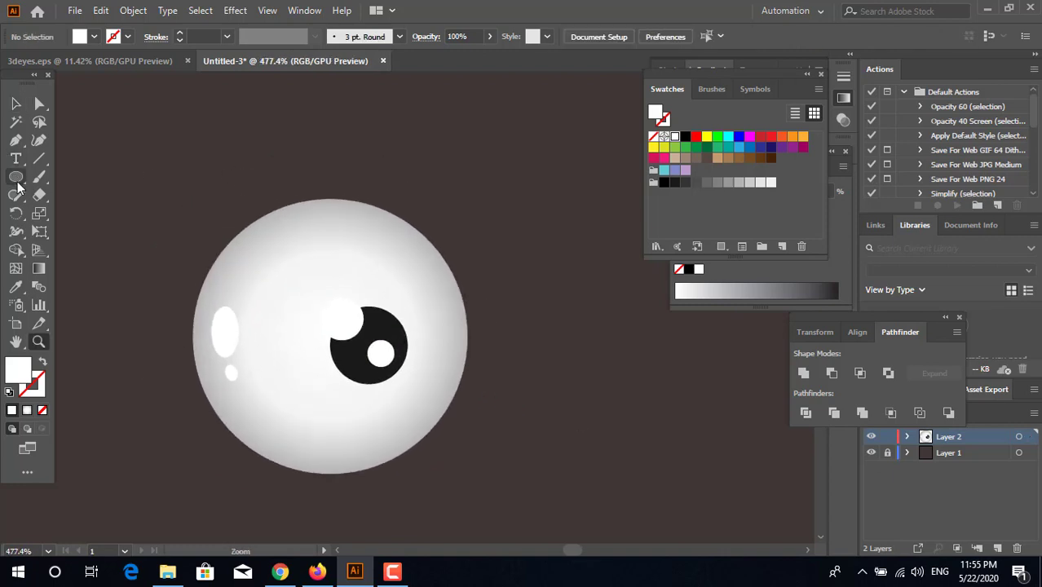
drag(16, 176, 86, 177)
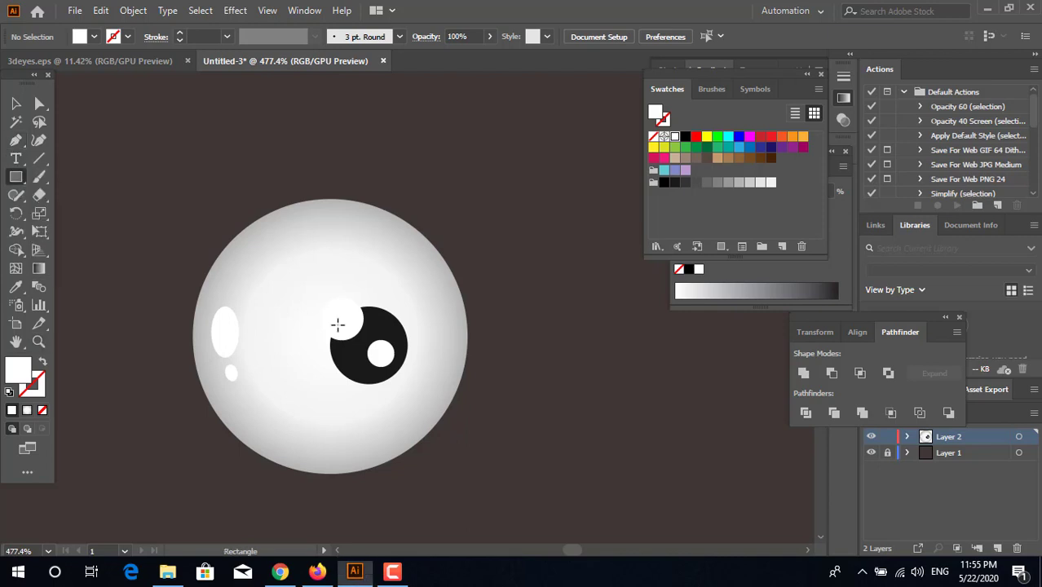
drag(151, 281, 518, 147)
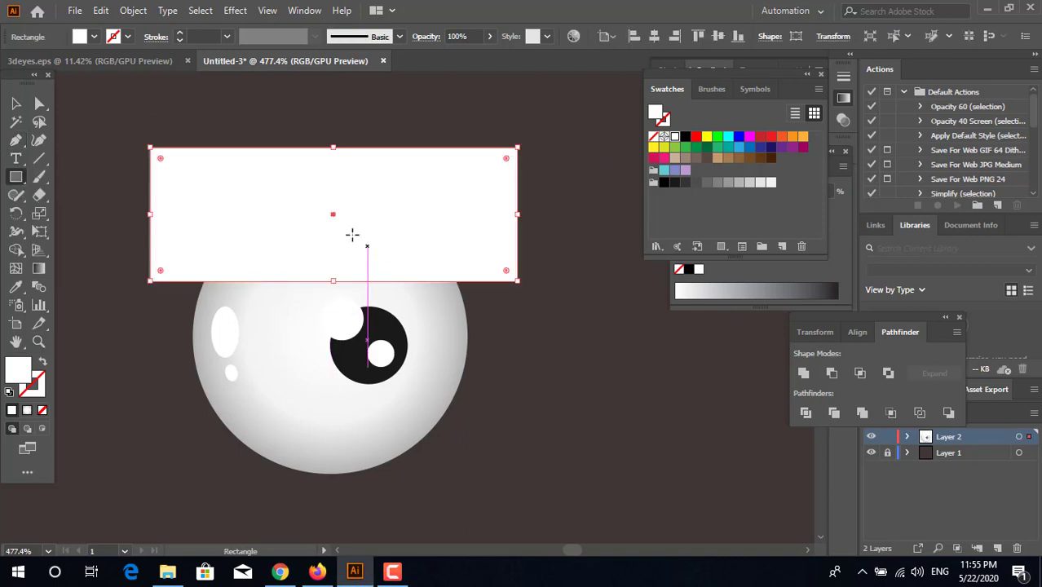
double_click(18, 370)
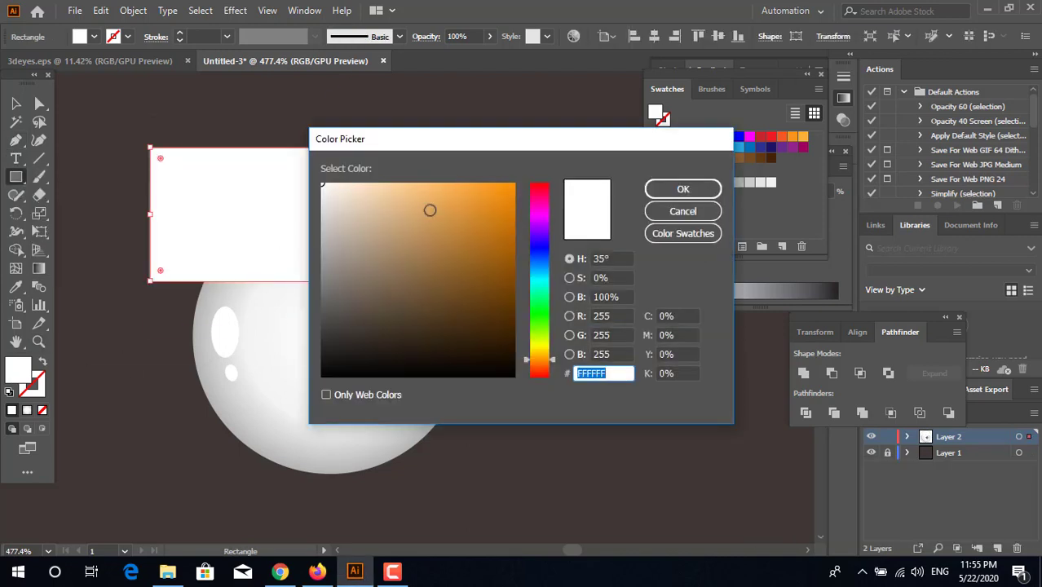
drag(430, 211, 399, 182)
drag(544, 372, 540, 362)
drag(399, 182, 388, 182)
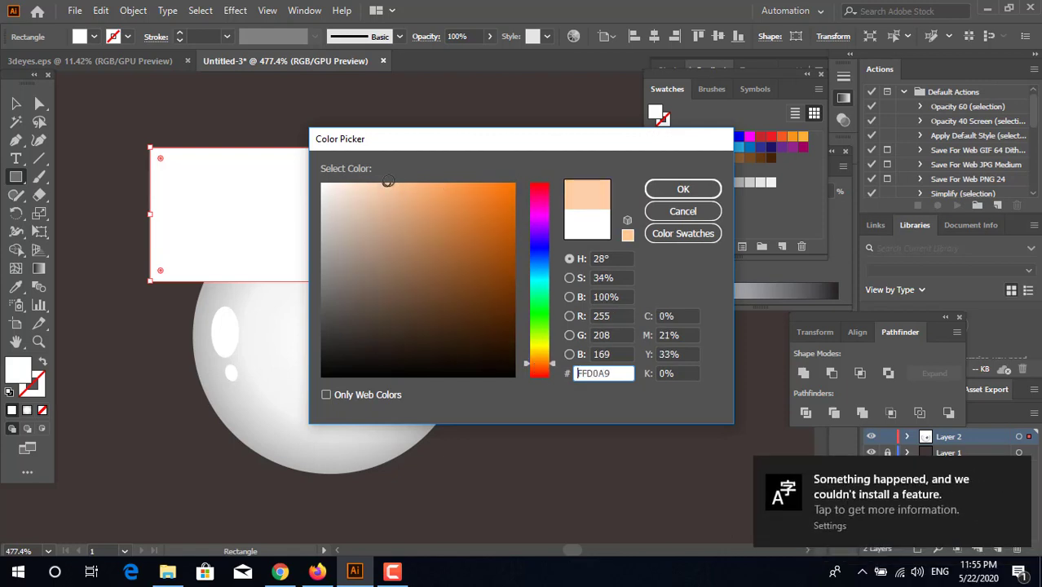
click(683, 189)
- Move the eyelid rectangle down and rotate it clockwise so its lower edge slopes across the top of the pupil
click(14, 104)
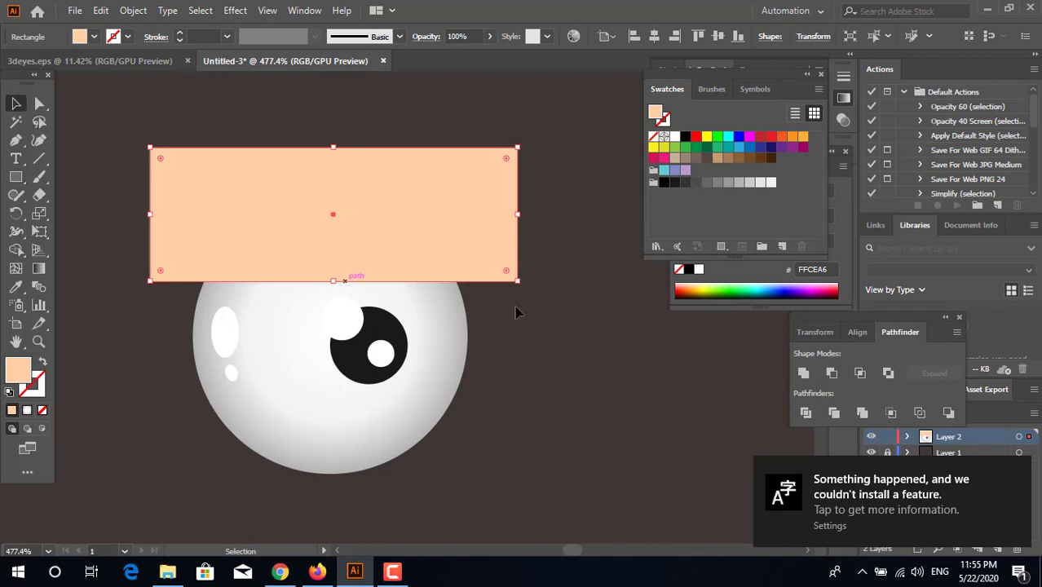
drag(438, 225, 441, 243)
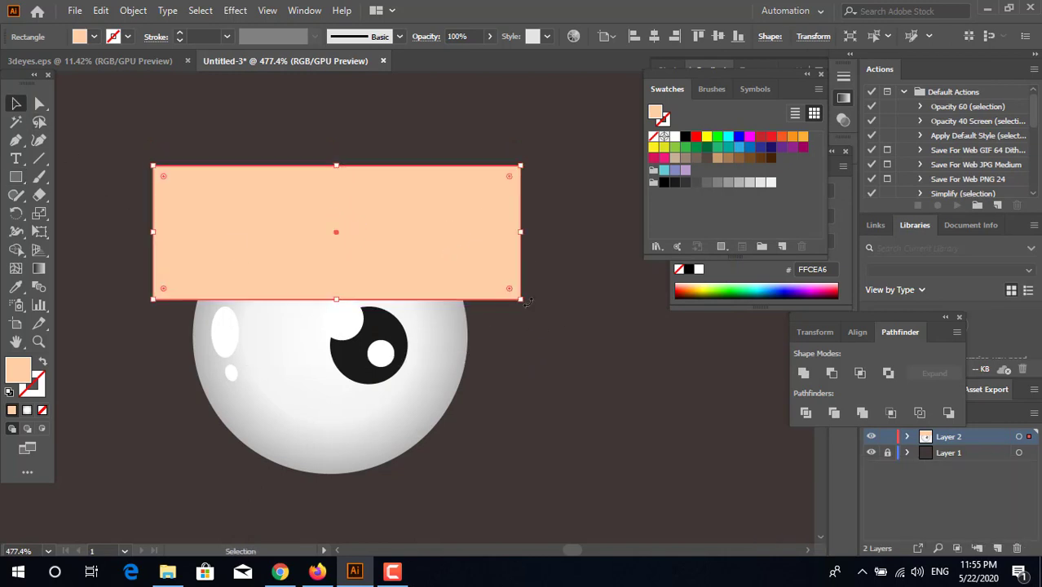
drag(530, 321, 543, 346)
drag(426, 275, 427, 286)
click(586, 412)
click(452, 288)
- Round only the two upper corners of the eyelid rectangle to the maximum to form a dome
click(39, 103)
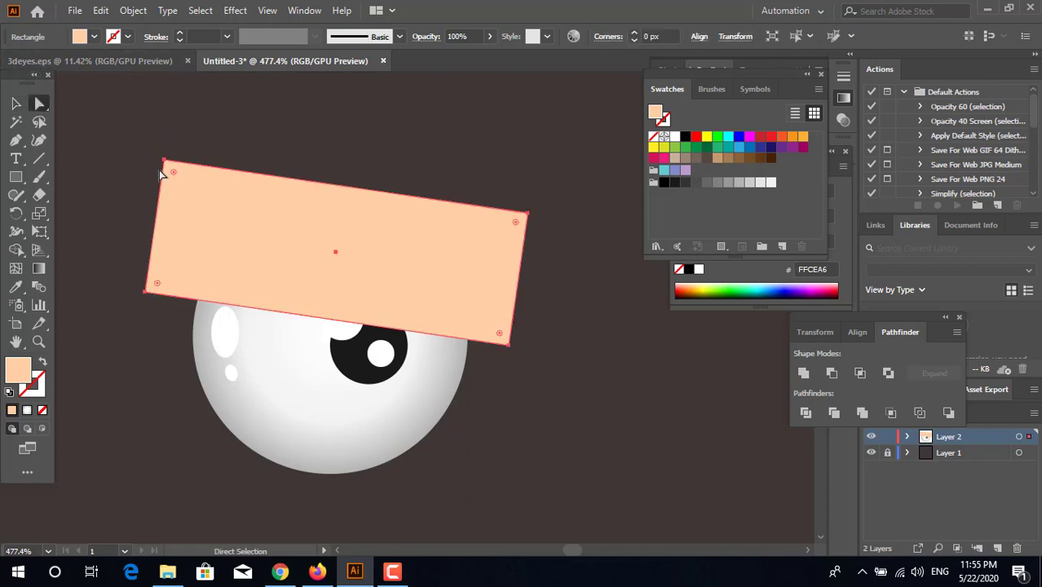
drag(571, 273, 519, 209)
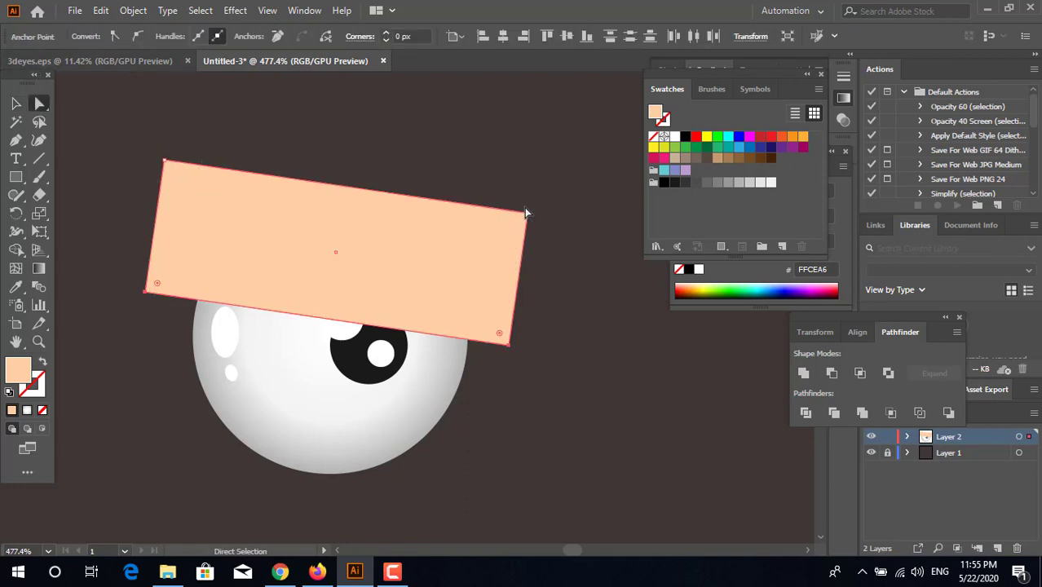
click(528, 213)
shift+click(162, 162)
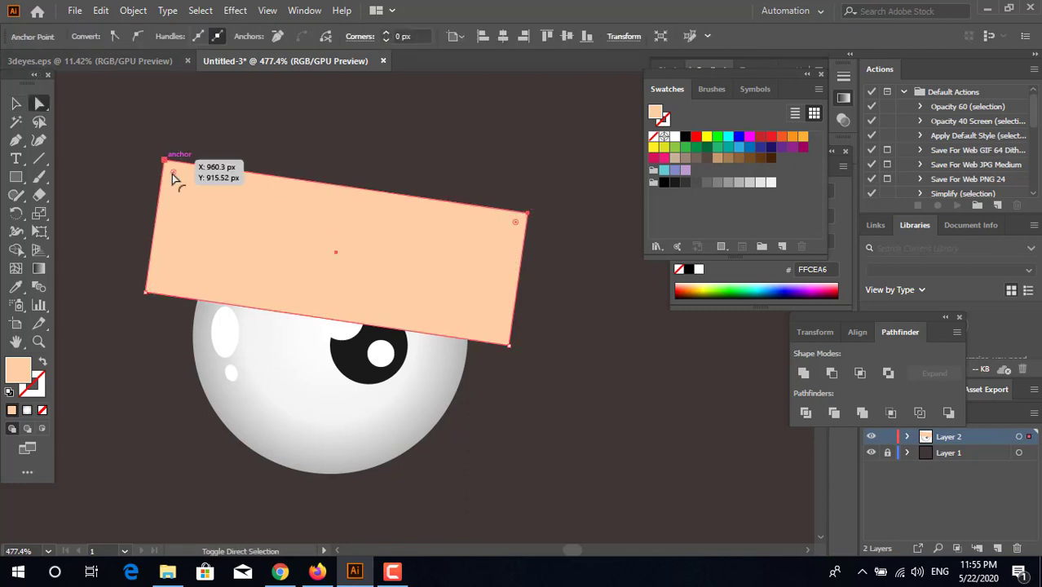
drag(205, 204, 447, 510)
- Narrow the eyelid dome, move it left over the eyeball, and apply Unite to turn it into a plain path
key(v)
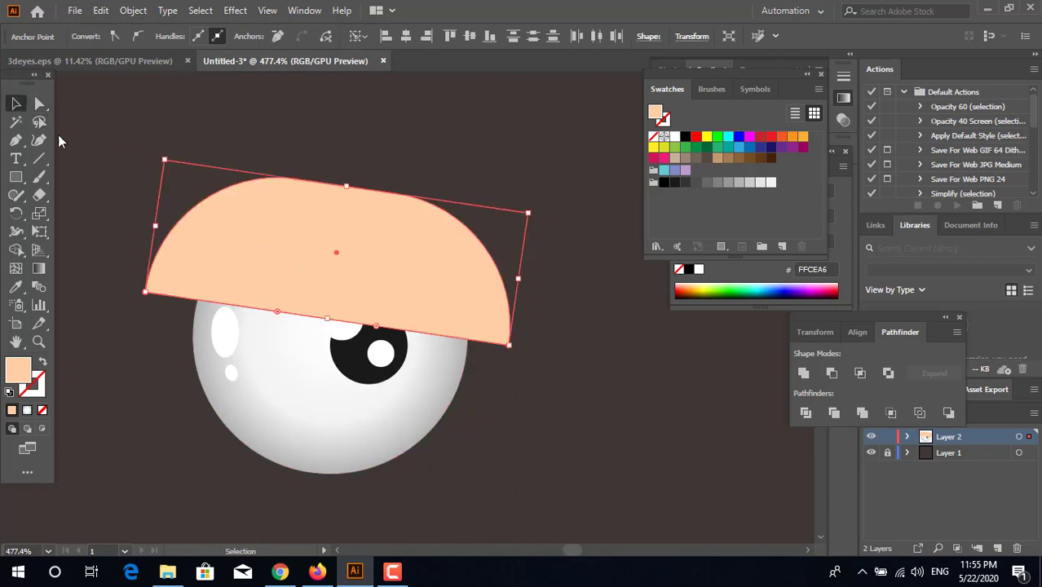
drag(155, 226, 262, 265)
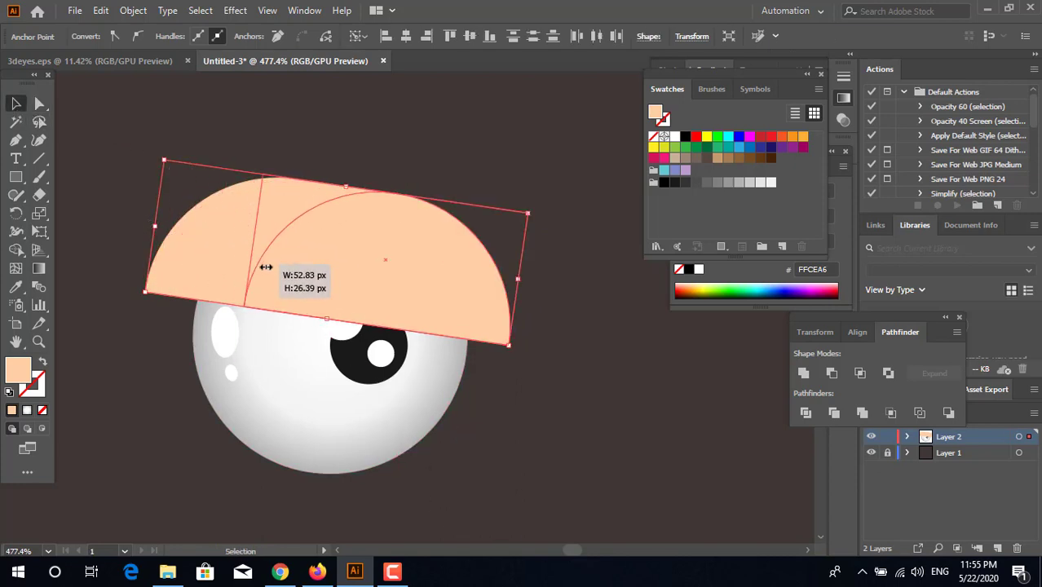
drag(359, 281, 325, 270)
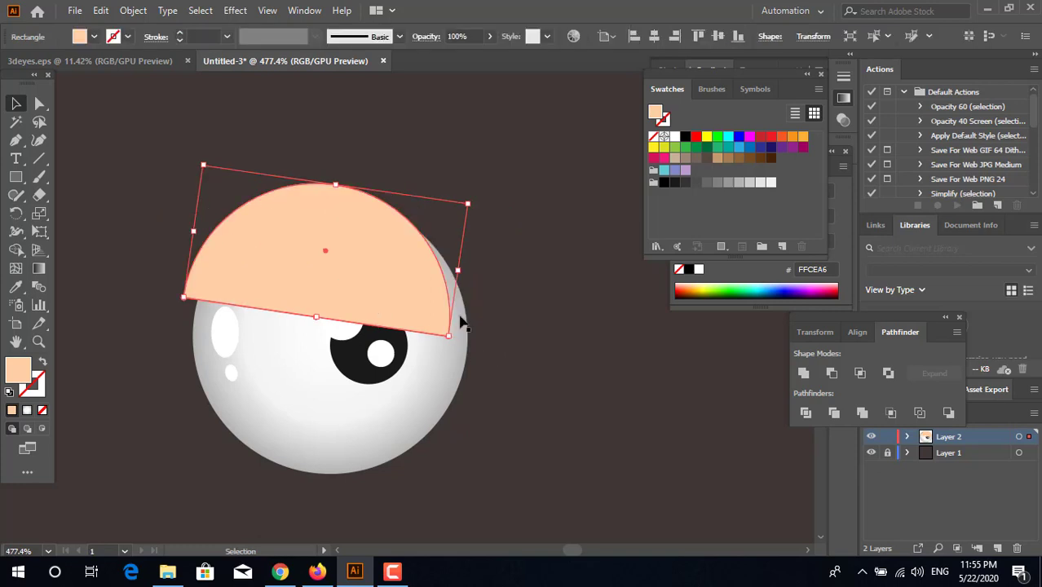
click(804, 373)
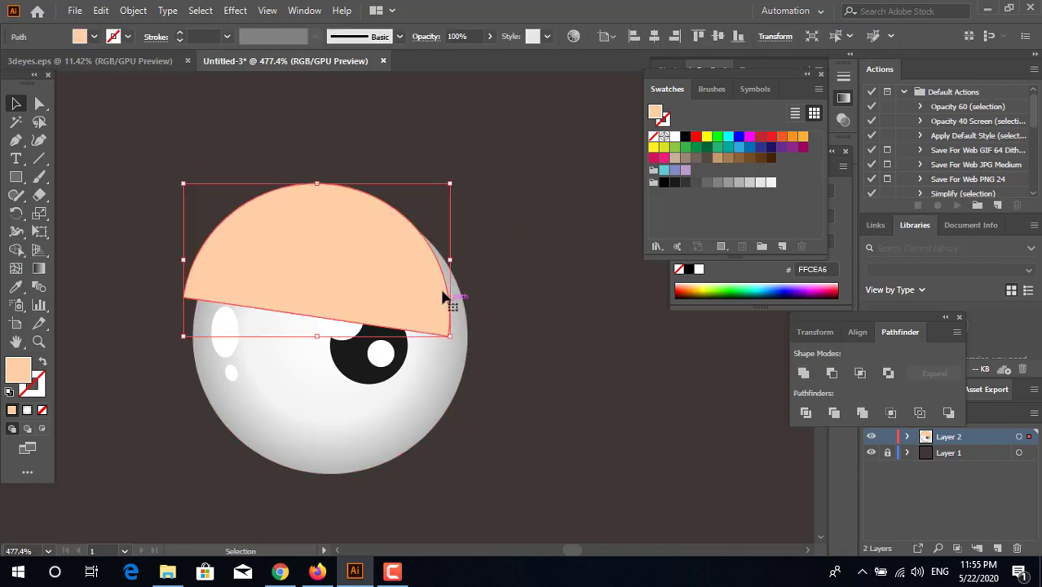
- Enlarge the eyelid until it slightly overhangs both sides of the eyeball and adjust its position over the top
drag(451, 335, 488, 358)
click(589, 449)
drag(444, 306, 438, 296)
click(610, 455)
drag(469, 336, 474, 336)
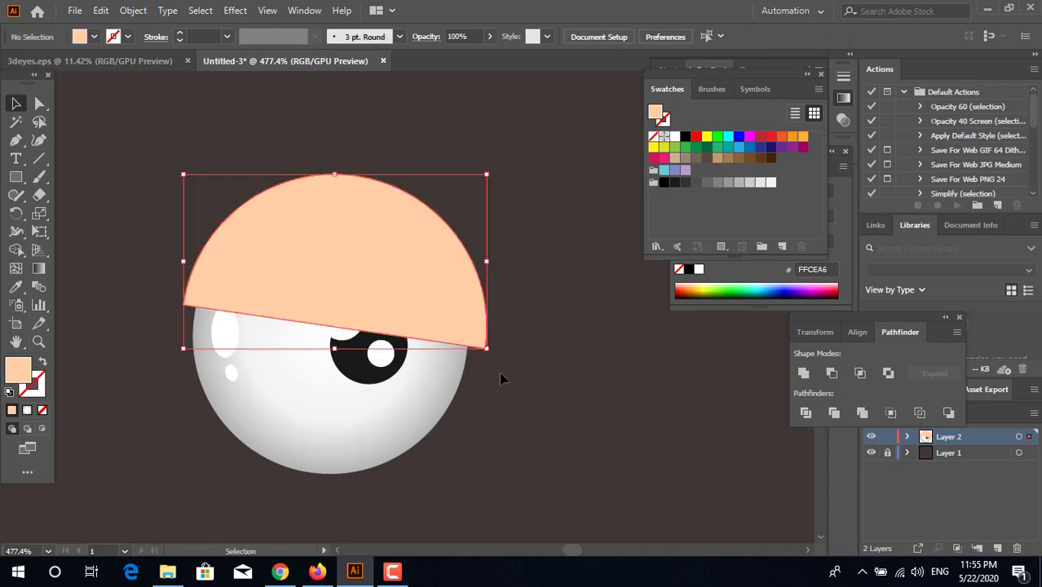
click(502, 376)
mouse_move(457, 301)
mouse_down()
mouse_move(449, 291)
mouse_move(457, 305)
mouse_up()
click(475, 425)
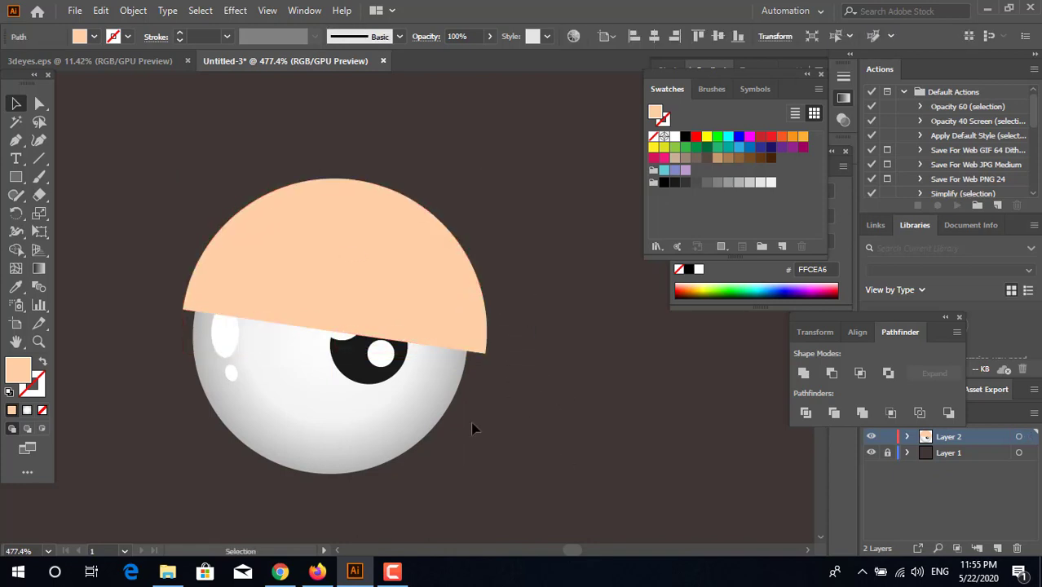
- Group the black pupil with its two white highlights
click(394, 359)
shift+click(346, 360)
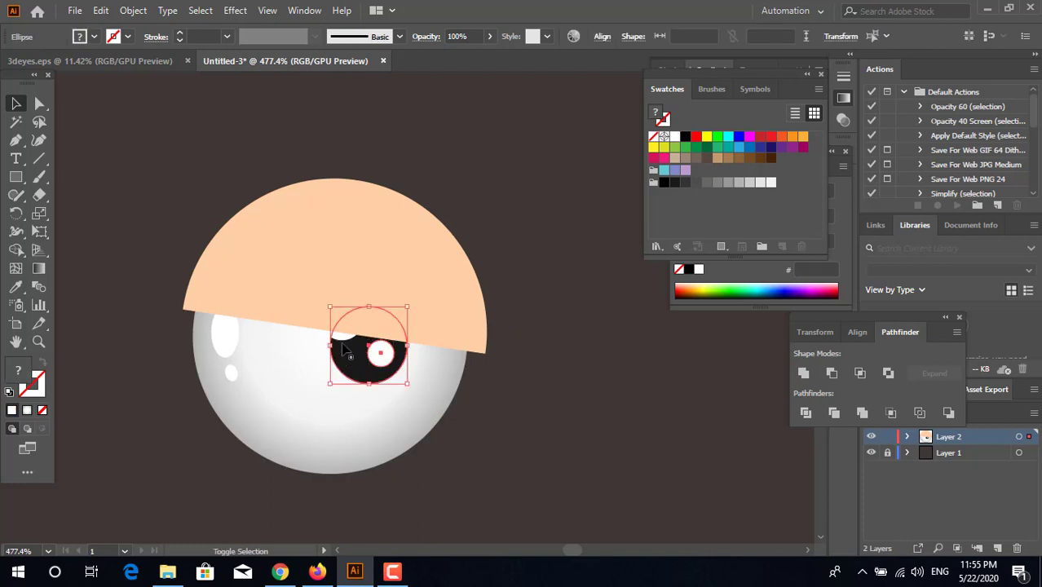
shift+click(341, 336)
right_click(371, 367)
click(446, 149)
click(476, 386)
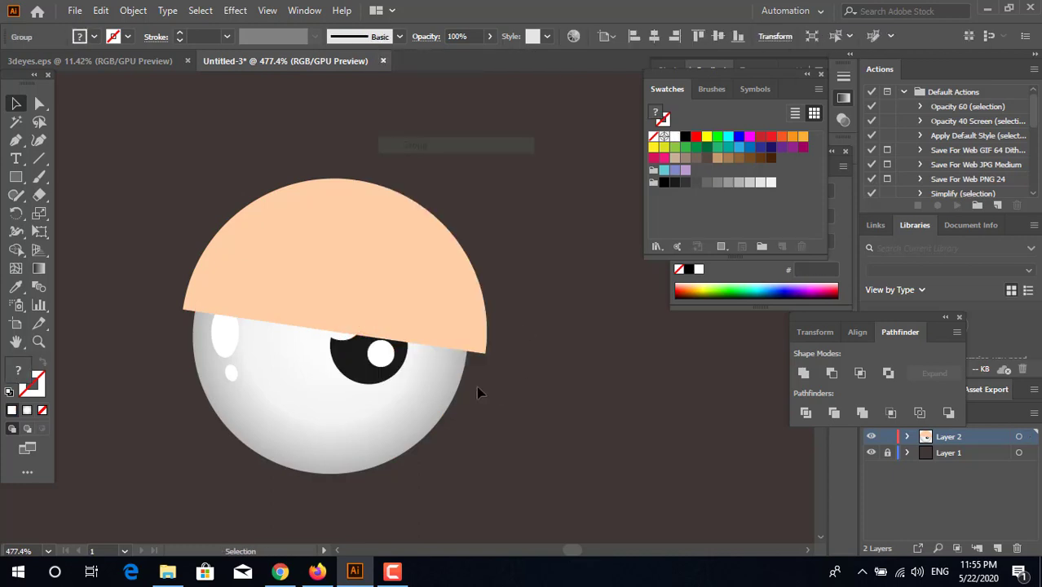
- Shift the pupil group and the eyelid down slightly on the eyeball
drag(385, 359, 385, 372)
drag(462, 318, 458, 331)
click(537, 382)
- Save the eyelid's skin-color fill as a new swatch
key(z)
drag(528, 367, 254, 208)
drag(293, 218, 416, 269)
drag(127, 103, 171, 174)
click(15, 103)
click(254, 253)
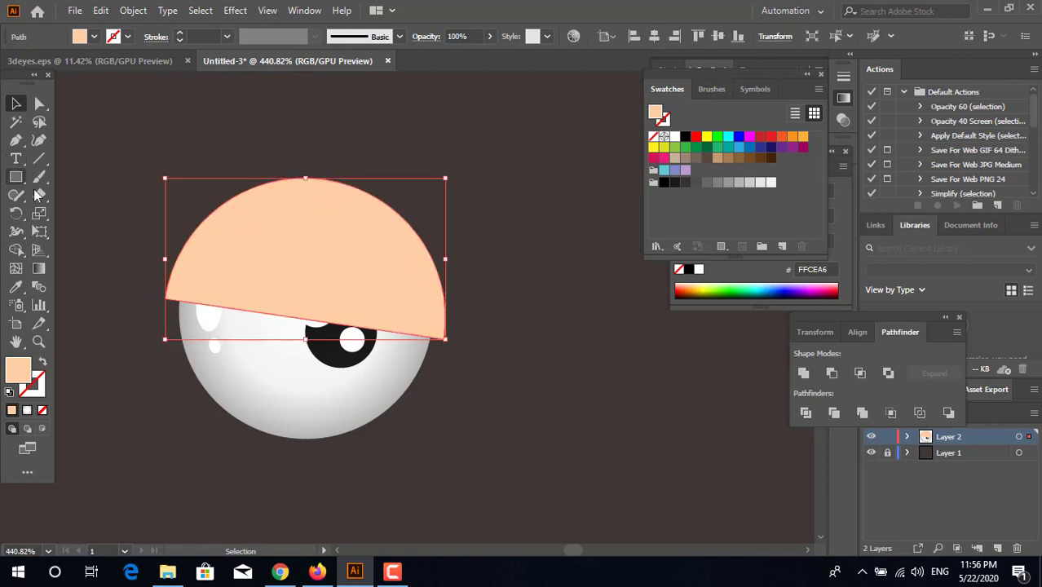
click(779, 247)
click(521, 398)
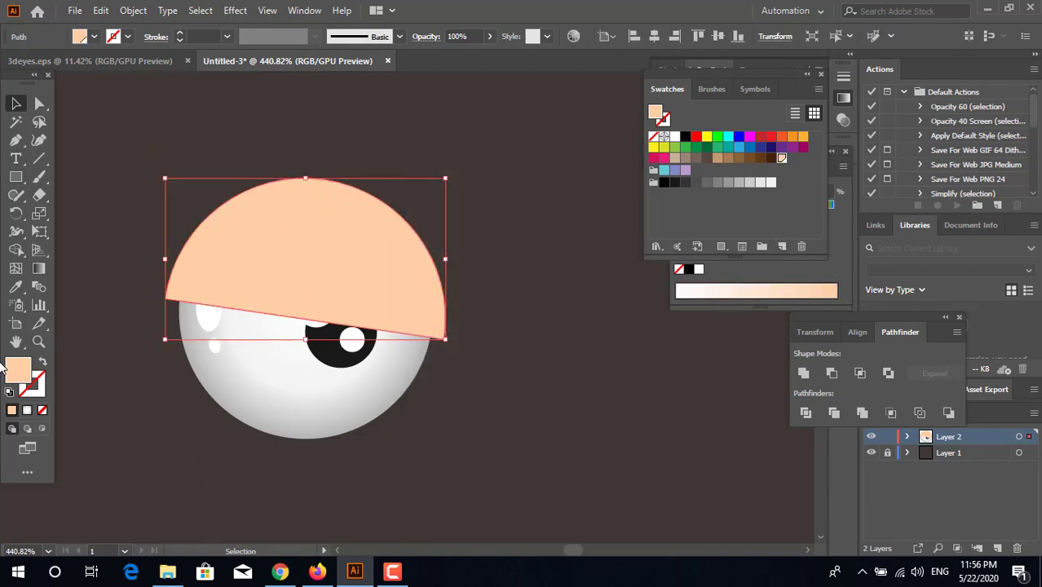
- Change the eyelid fill to the darker orange skin tone F4AB76 and save it as a second swatch
double_click(18, 369)
click(407, 192)
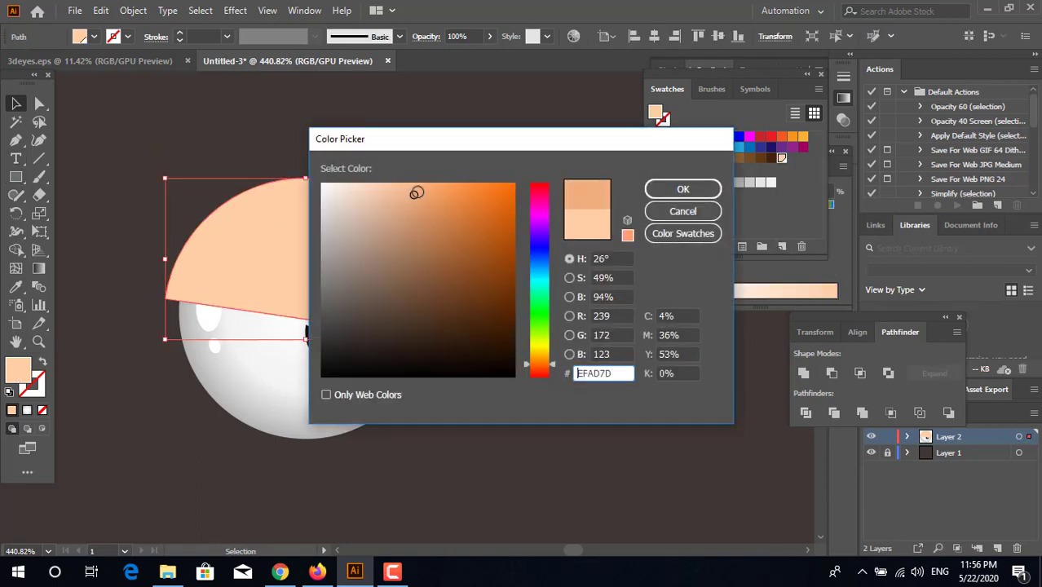
drag(416, 193, 421, 191)
click(683, 189)
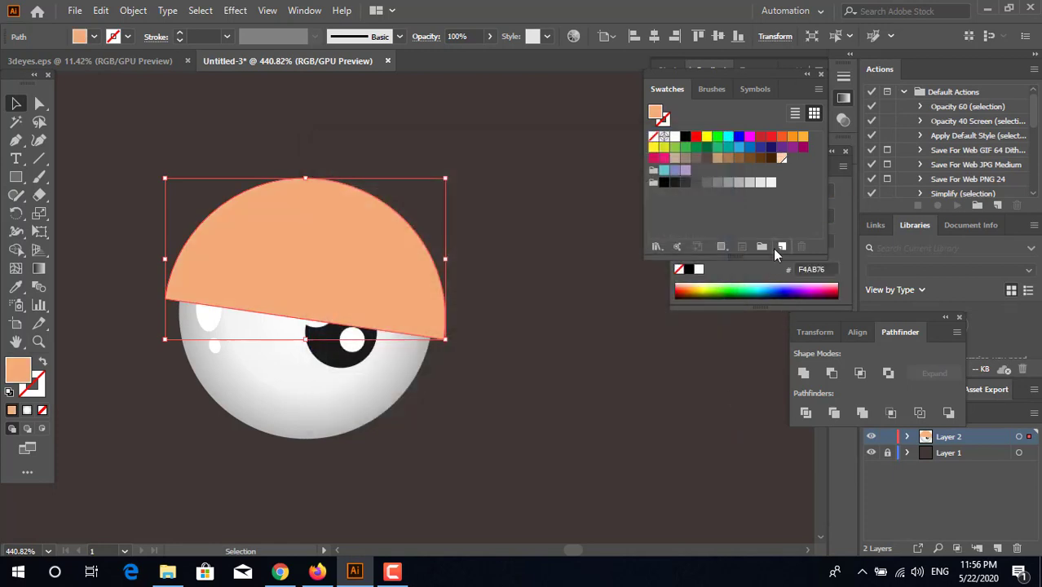
click(779, 247)
key(Return)
- Apply the radial gradient to the eyelid, with the light skin swatch at the center stop and the darker orange swatch at the outer stop
key(g)
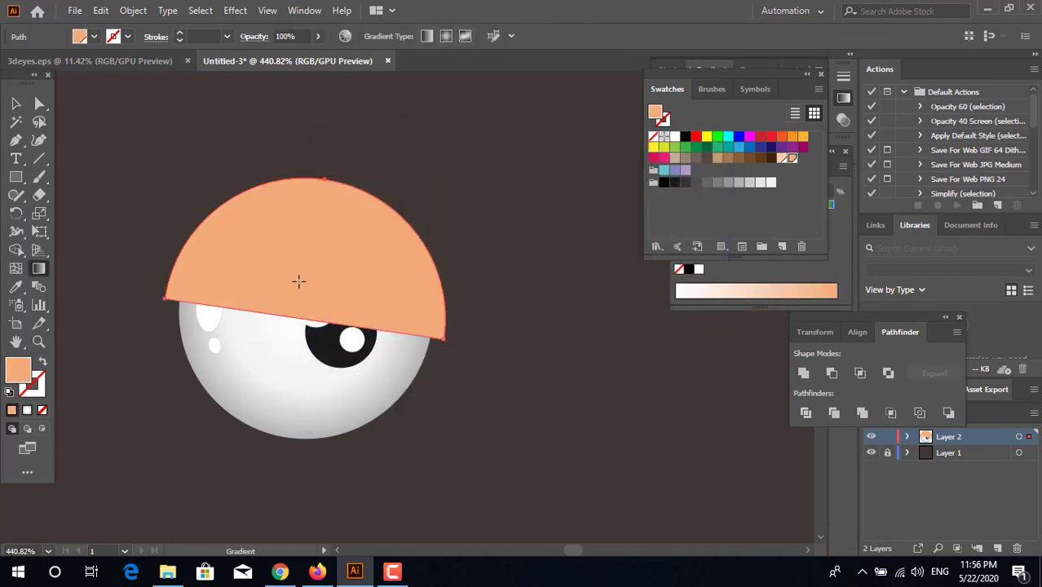
click(298, 281)
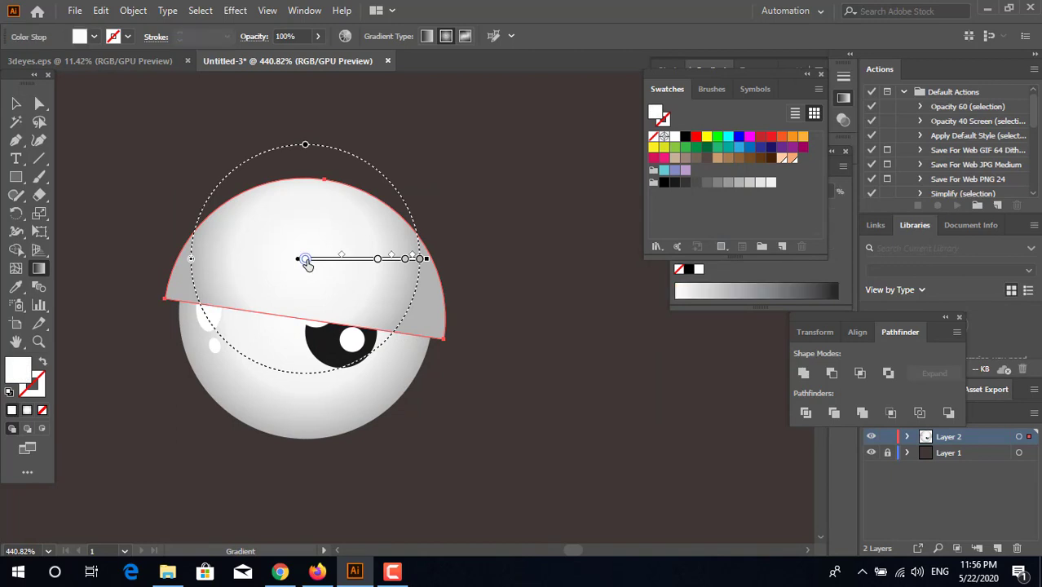
double_click(306, 259)
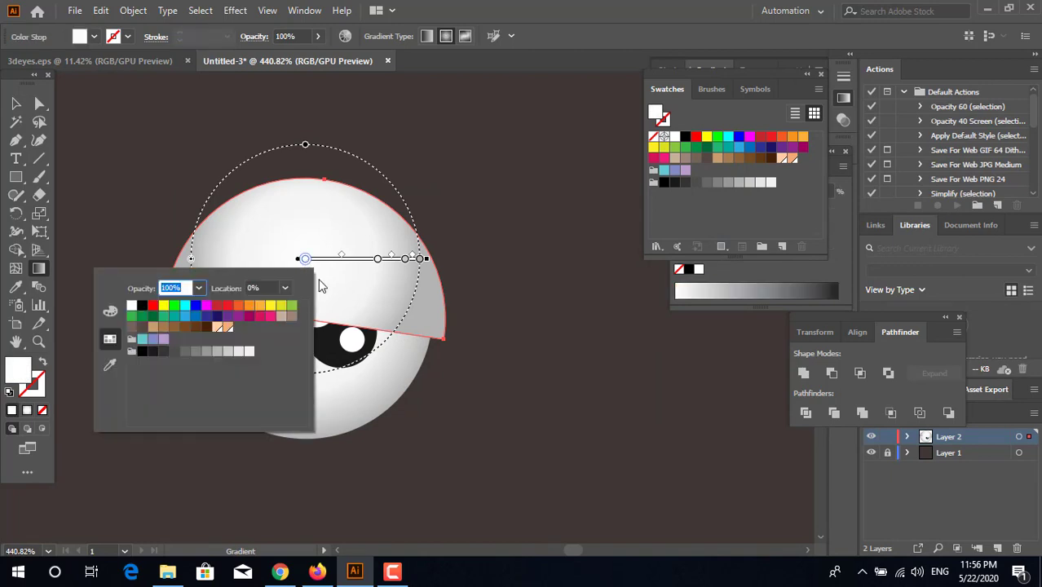
click(217, 327)
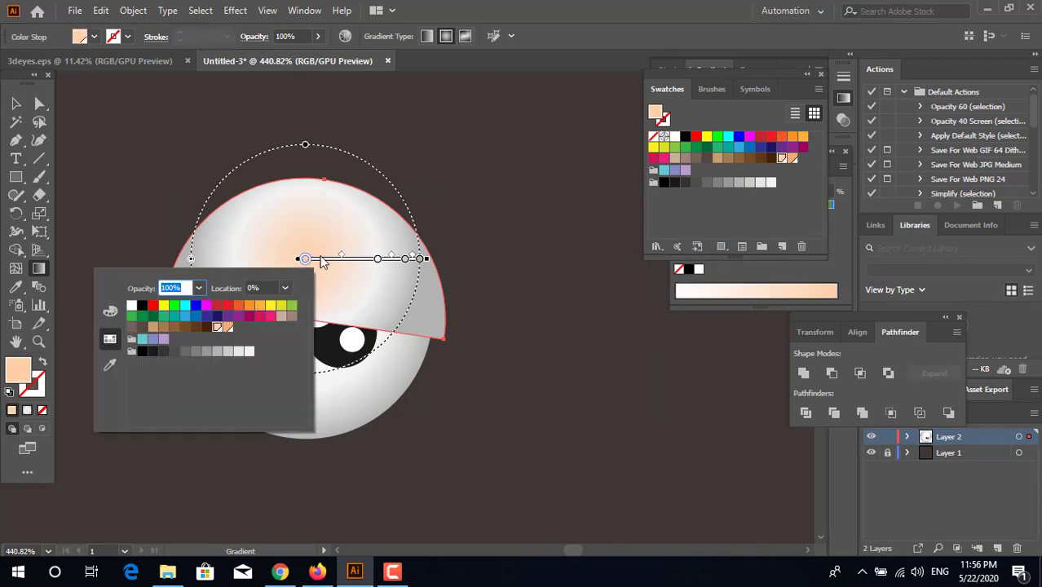
double_click(419, 260)
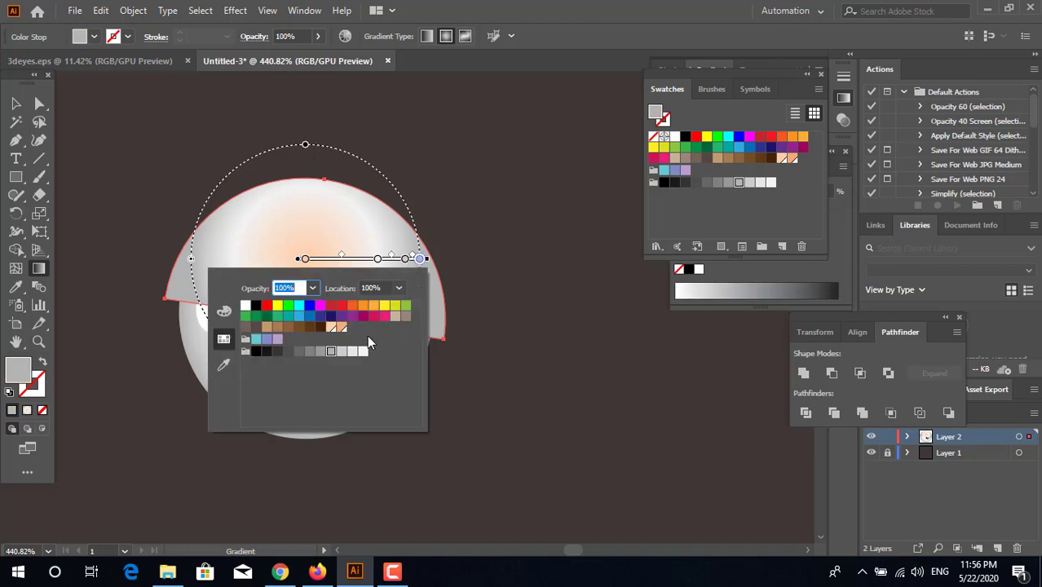
click(343, 327)
- Set the gradient stop next to the outer one to the light skin swatch and remove the remaining near-white middle stop
click(406, 262)
click(406, 260)
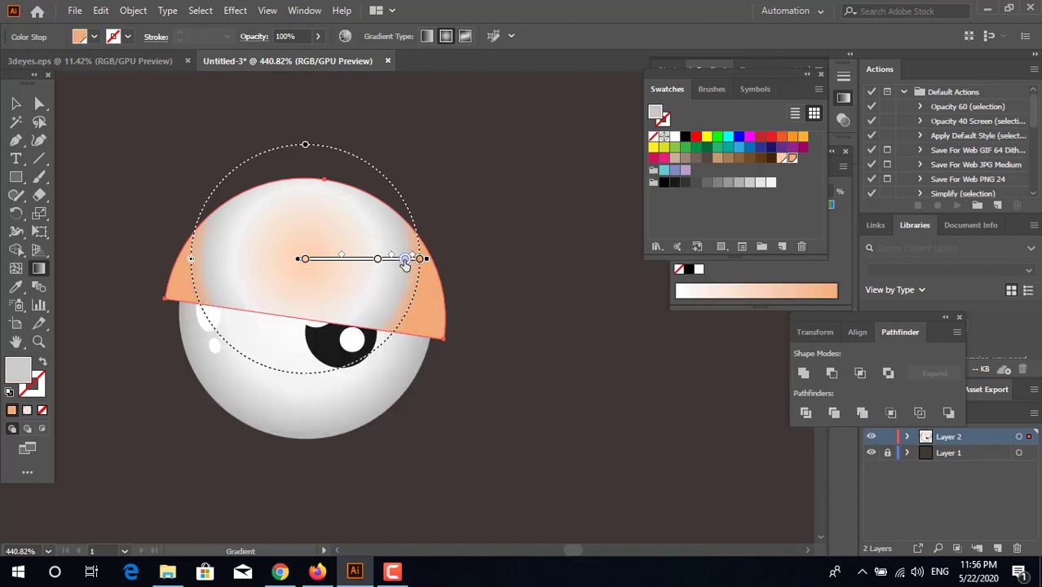
double_click(406, 259)
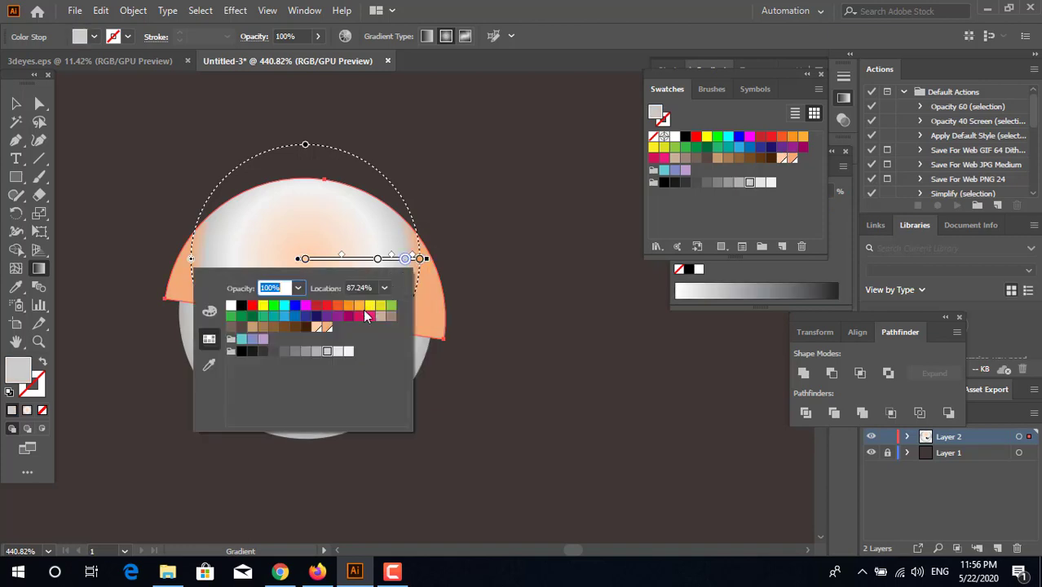
click(320, 327)
click(377, 260)
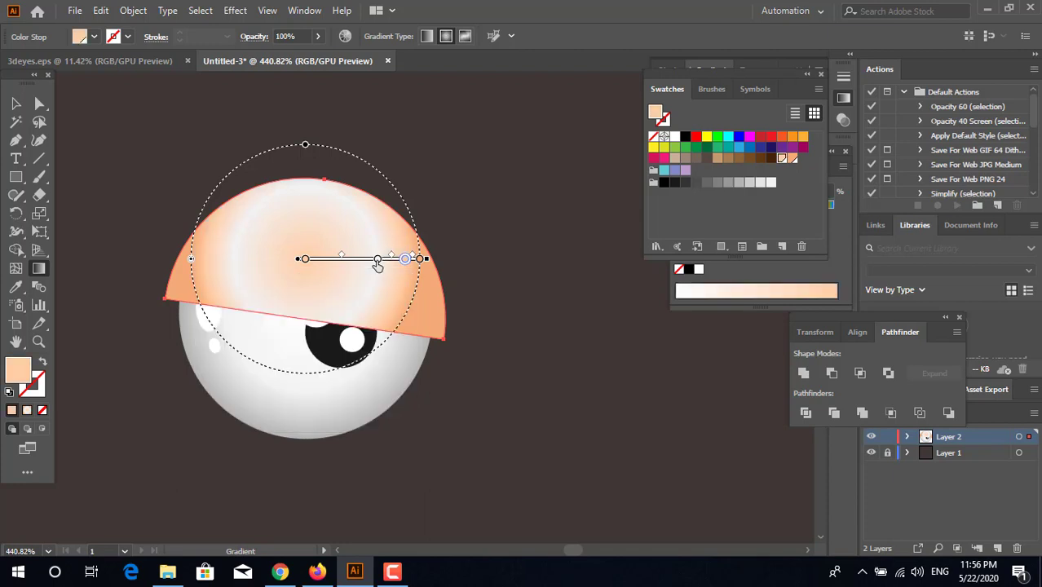
double_click(378, 260)
click(378, 261)
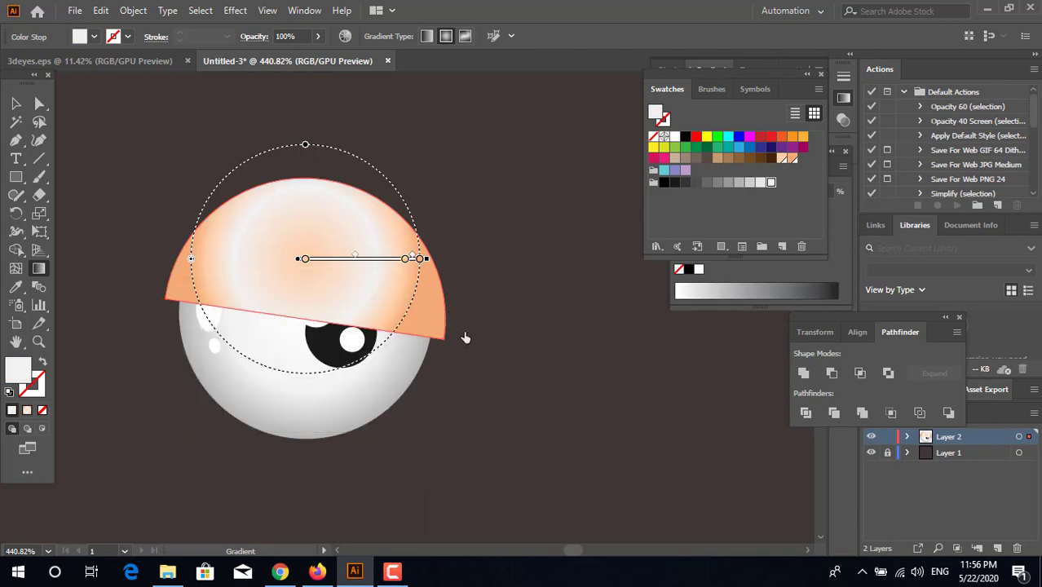
key(comma)
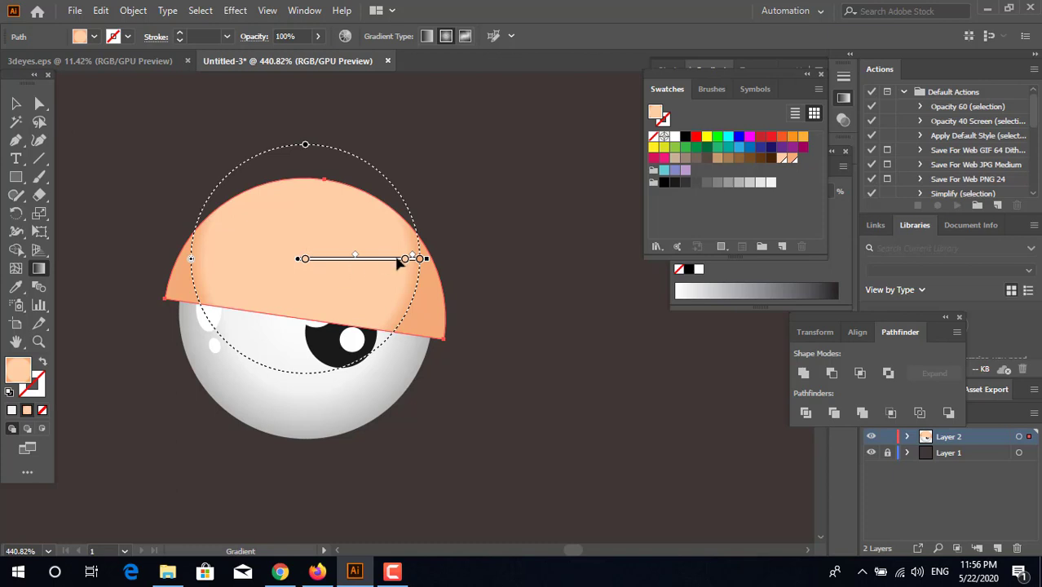
- Move the gradient's middle skin-color stop slightly inward and shift the whole gradient down toward the eyelid's lower edge
click(392, 260)
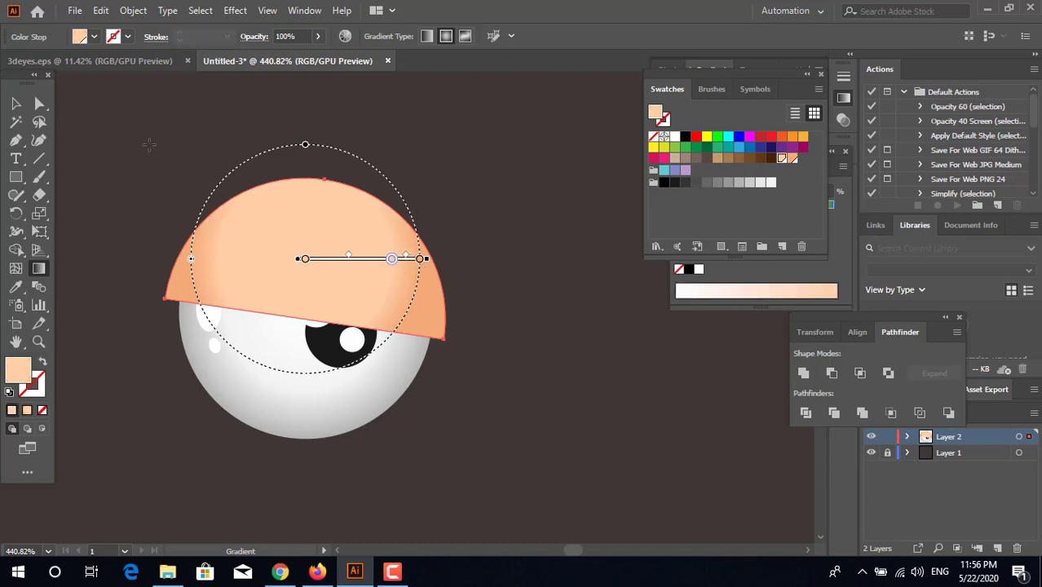
key(v)
click(330, 271)
click(40, 270)
drag(330, 261, 348, 301)
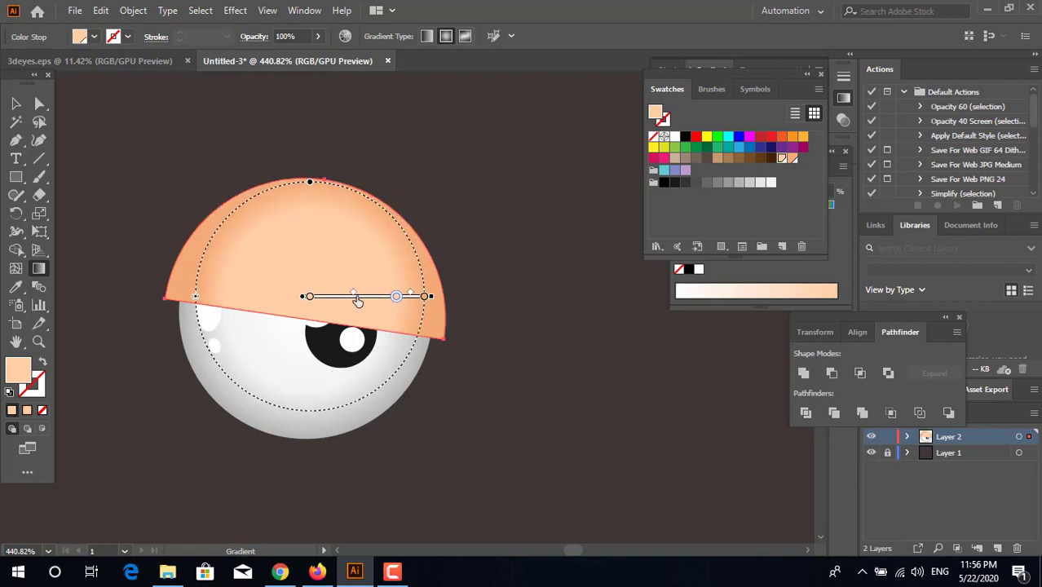
key(v)
click(484, 284)
- Draw a flat horizontal ellipse near the top center of the eyelid and fill it with white
key(z)
drag(484, 283, 419, 291)
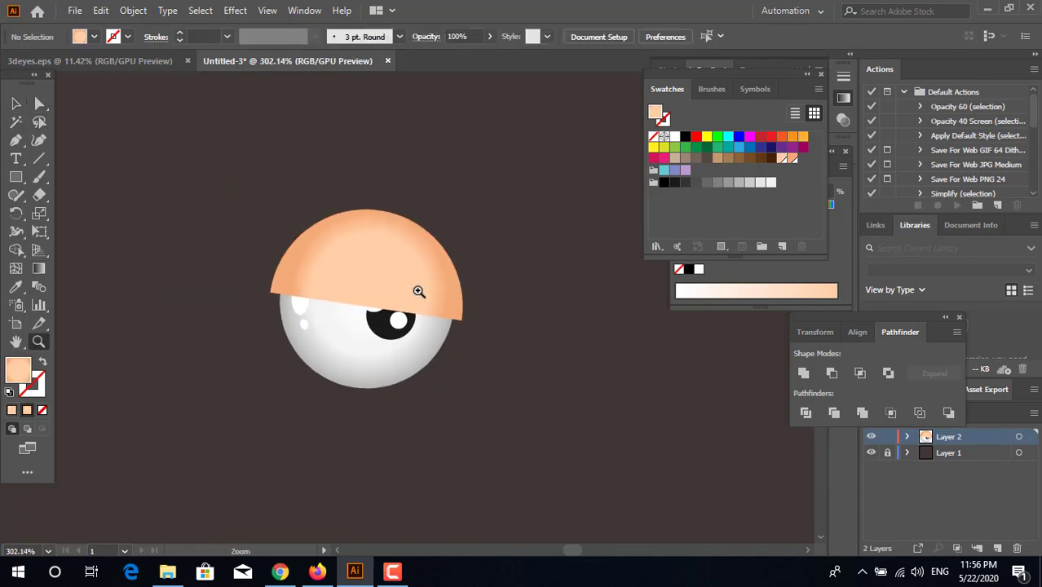
click(419, 291)
drag(15, 177, 82, 213)
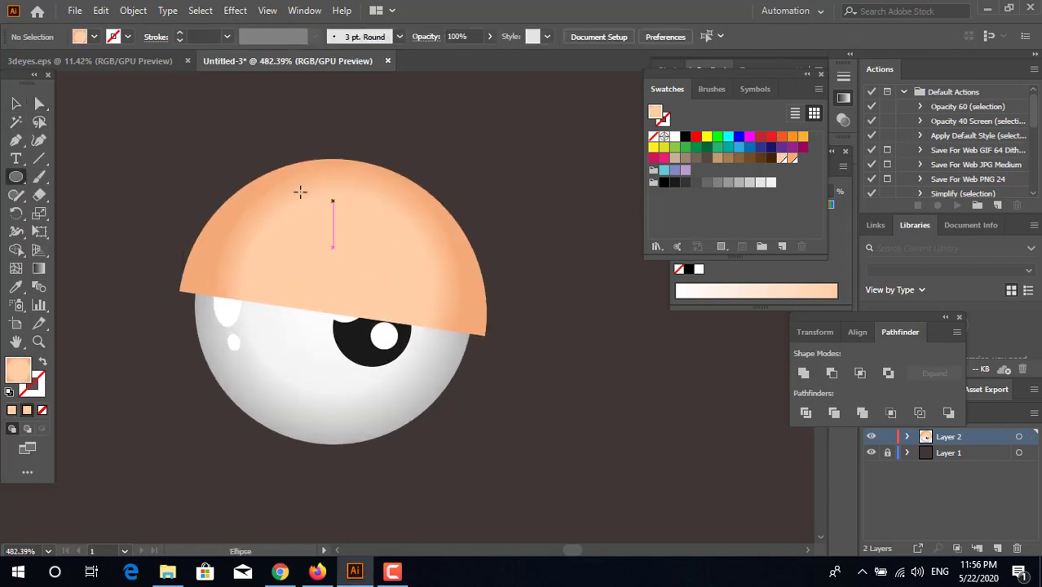
drag(332, 217, 384, 242)
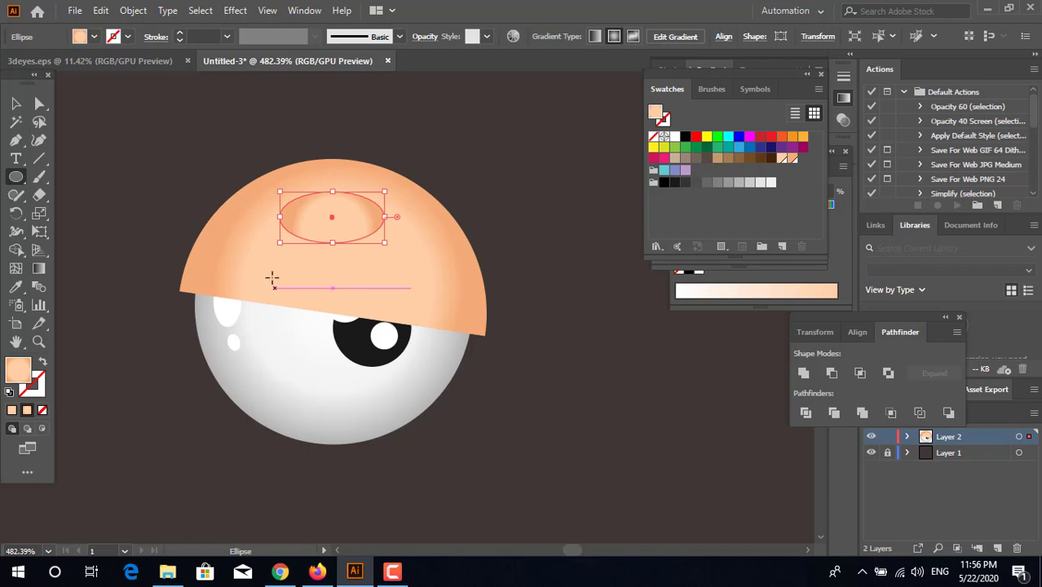
click(780, 158)
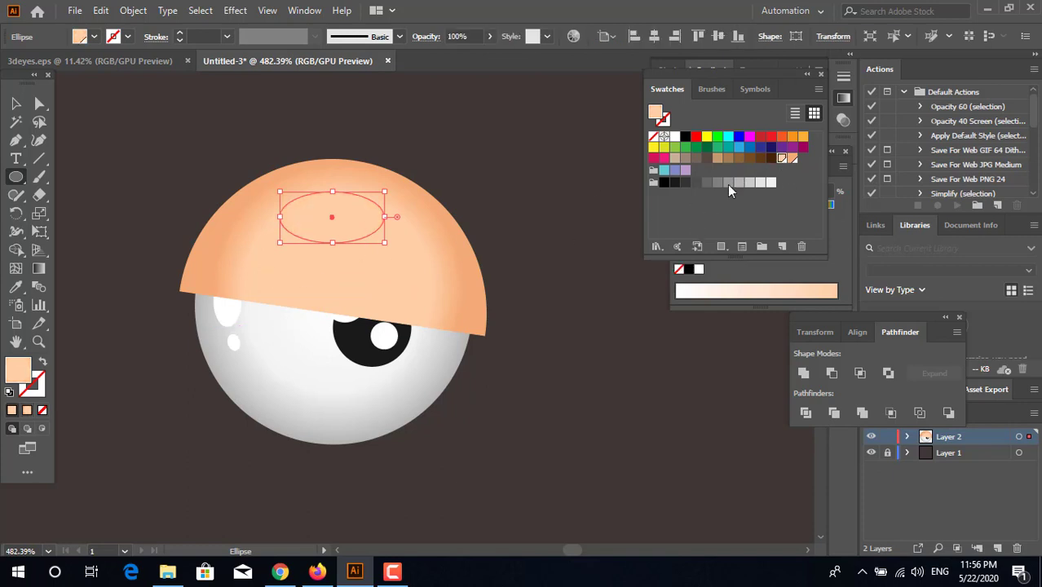
click(674, 137)
click(15, 103)
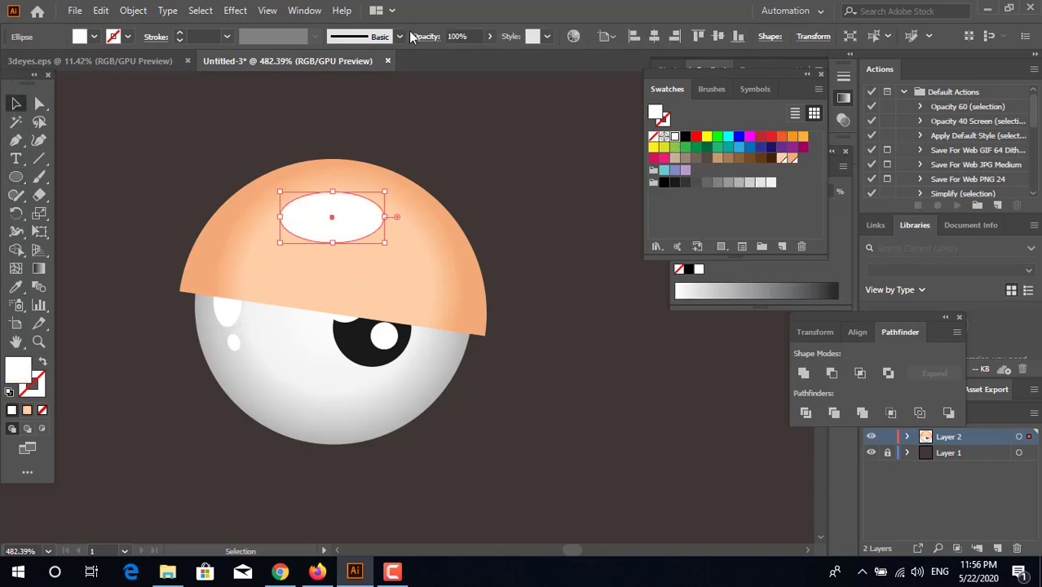
- Set the white ellipse's opacity to 35%, then flatten and tilt it clockwise to match the eyelid's slope
click(473, 33)
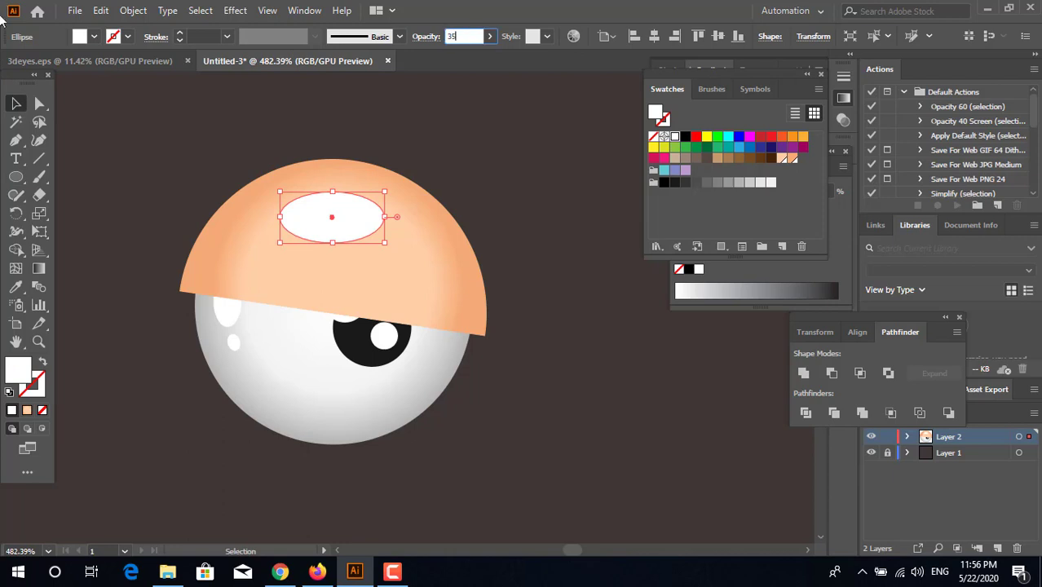
text(35)
key(Return)
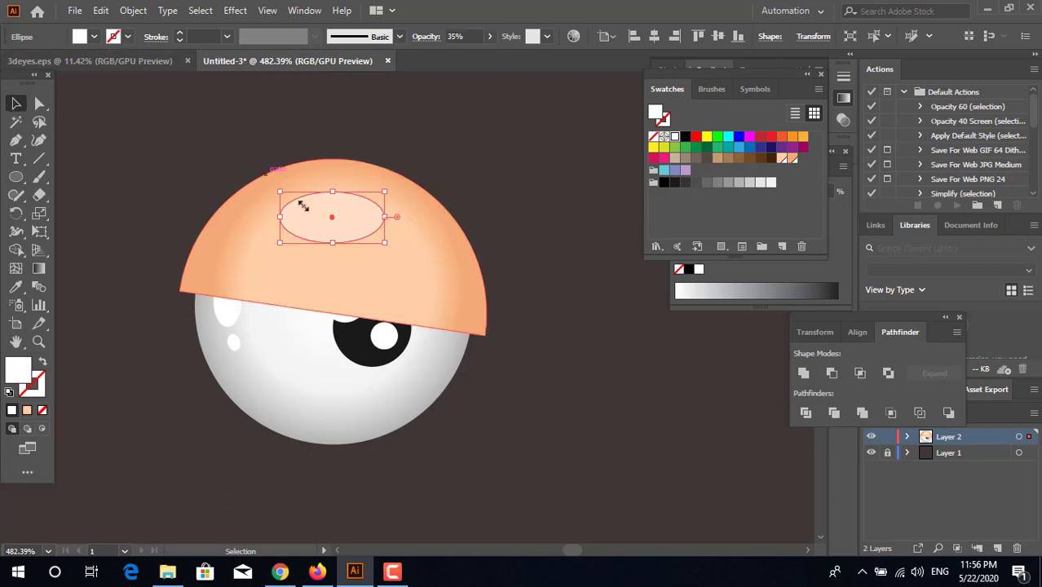
drag(392, 246, 334, 232)
click(475, 228)
- Reduce the eyelid's size slightly from its lower-left corner and nudge it left to balance its overhang on the eyeball
click(485, 327)
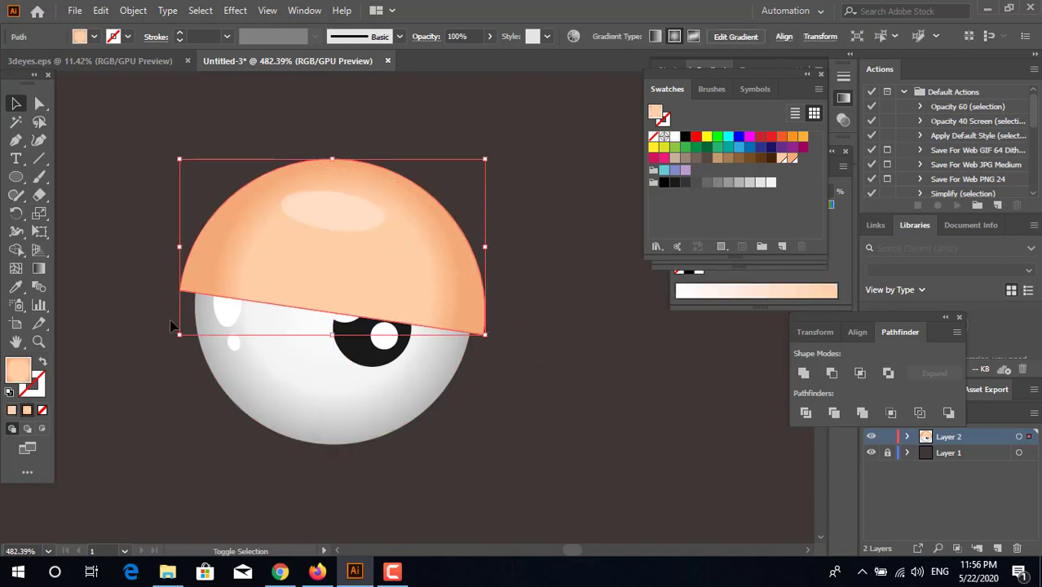
drag(181, 333, 187, 332)
click(574, 462)
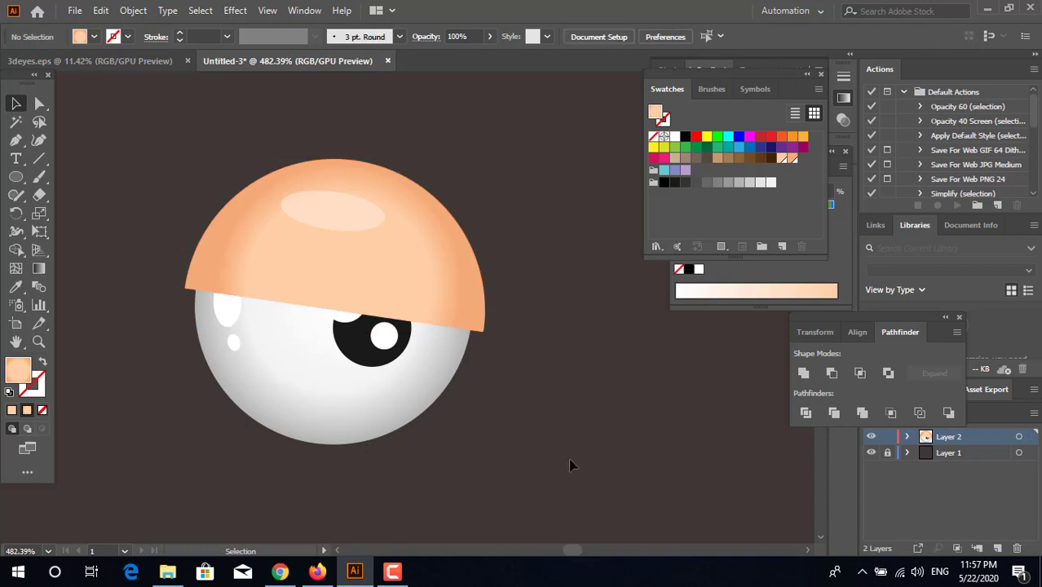
click(482, 328)
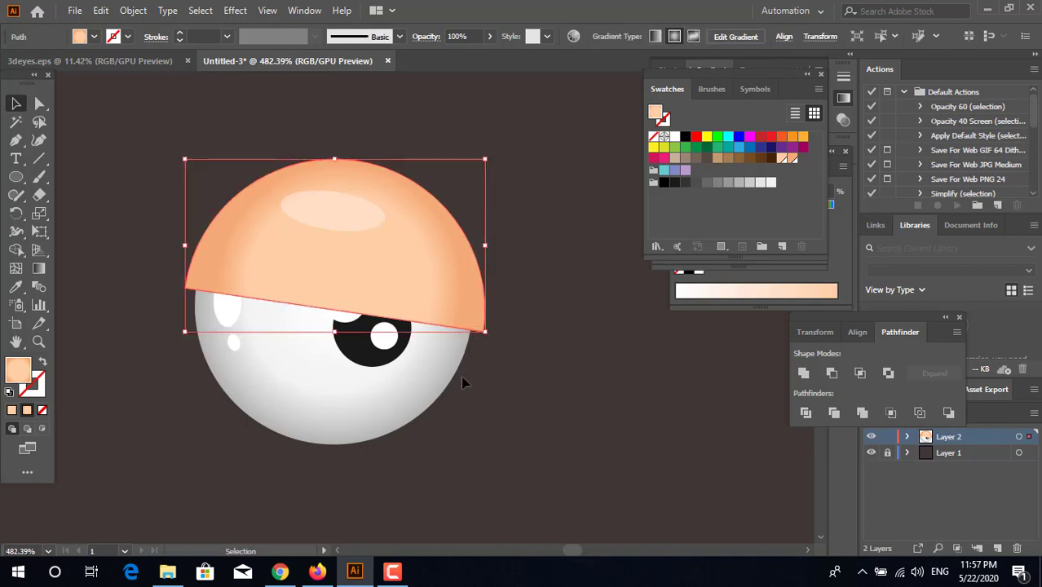
key(Left)
click(527, 426)
- Duplicate the eyelid's white highlight to its right, shrink the copy and tilt it more steeply clockwise along the lid's curve
click(341, 228)
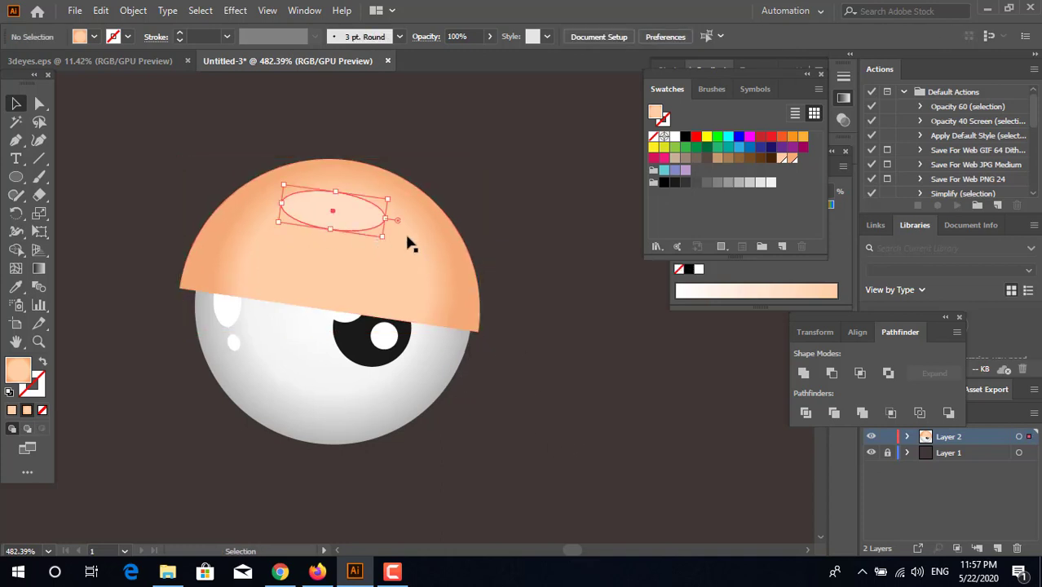
key(z)
click(377, 218)
key(v)
drag(309, 216, 454, 288)
drag(426, 263, 479, 257)
drag(516, 296, 470, 252)
click(572, 152)
- Examine how the two eyelid highlights look on the whole eye
key(z)
drag(491, 195, 349, 196)
drag(419, 257, 468, 277)
drag(468, 289, 478, 304)
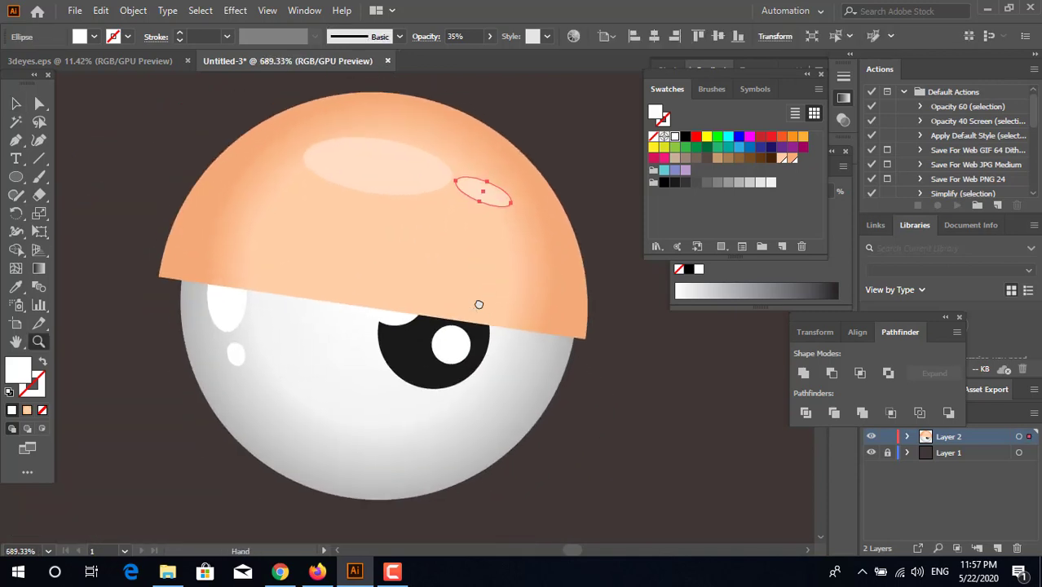
drag(277, 263, 251, 271)
click(16, 103)
click(743, 480)
key(z)
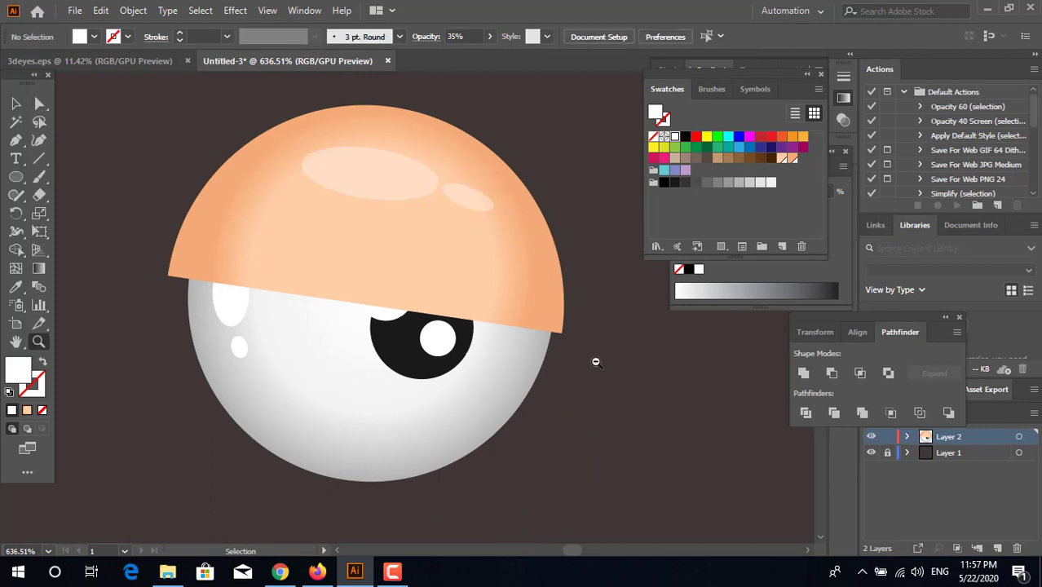
drag(597, 362, 568, 360)
drag(568, 360, 522, 319)
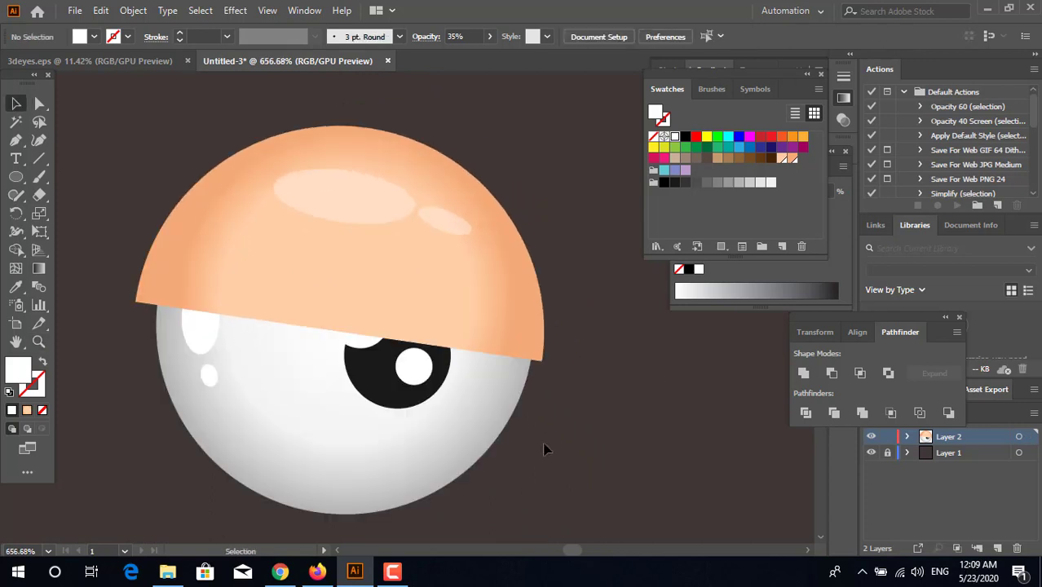
- Try shifting the eyelid together with its two highlights slightly right and down over the eyeball, and undo the shift
click(421, 227)
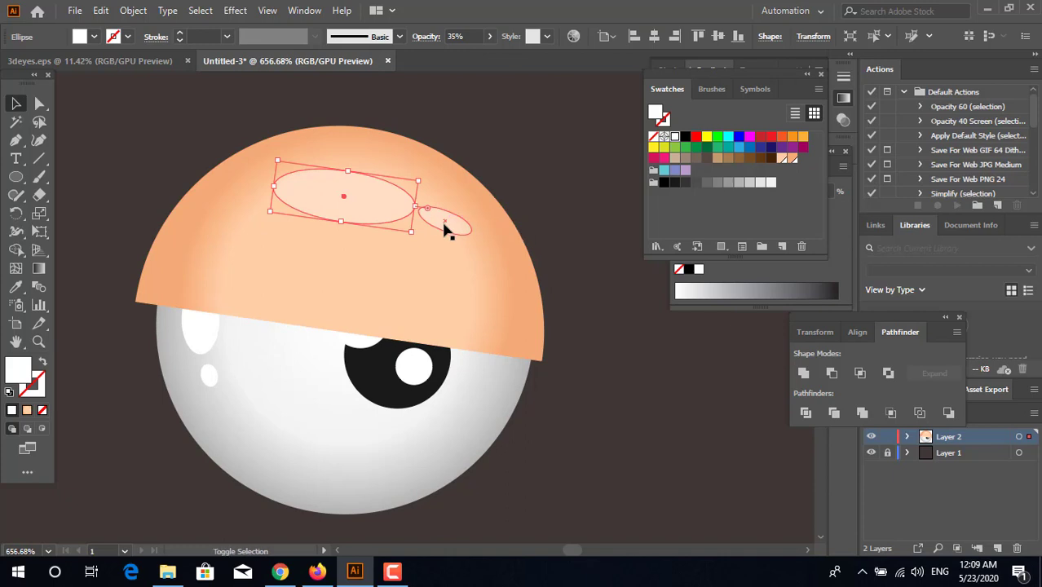
shift+click(445, 228)
shift+click(515, 324)
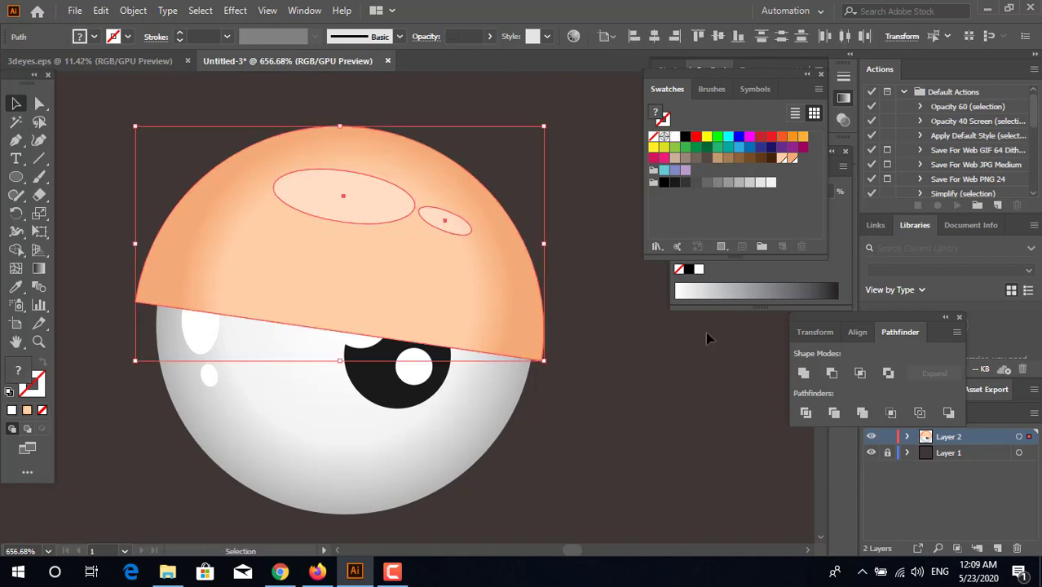
key(Right)
key(Down)
key(Down)
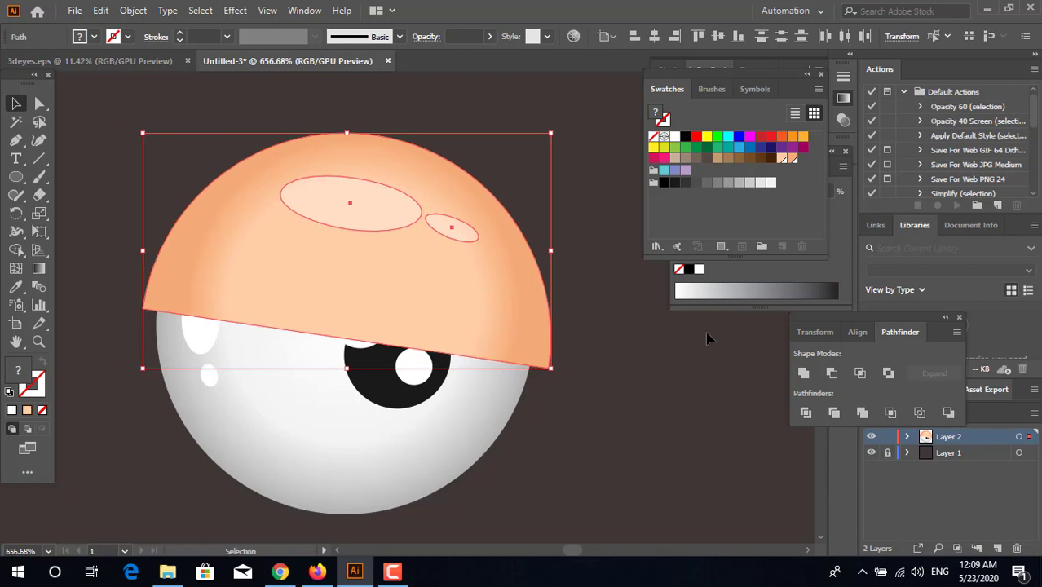
click(630, 405)
key(ctrl+space)
drag(620, 400, 476, 342)
key(ctrl+z)
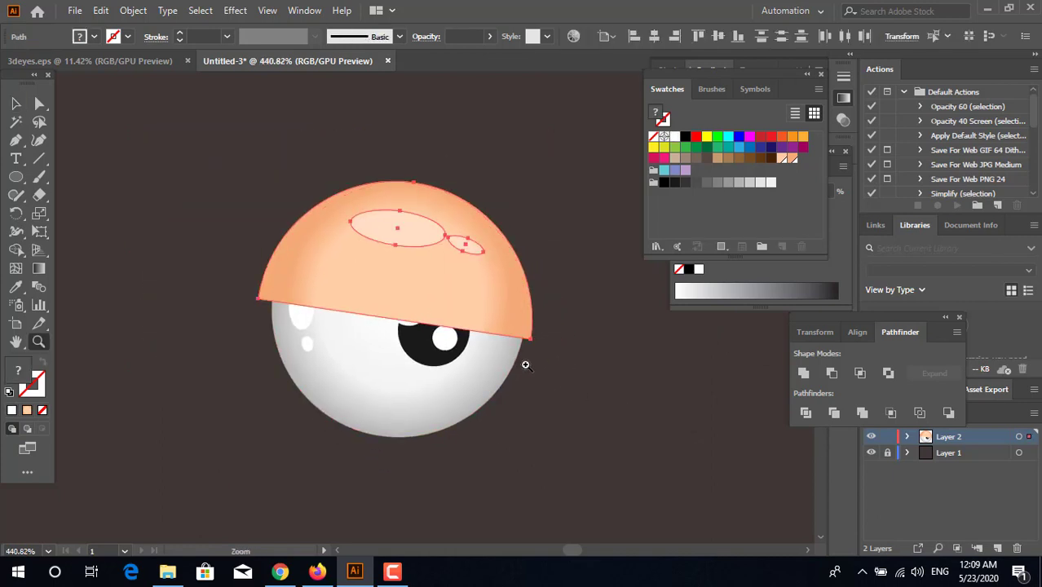
- Select all parts of the eye, including the eyelid and highlights, and group them
drag(528, 369, 575, 380)
key(space)
drag(481, 347, 376, 307)
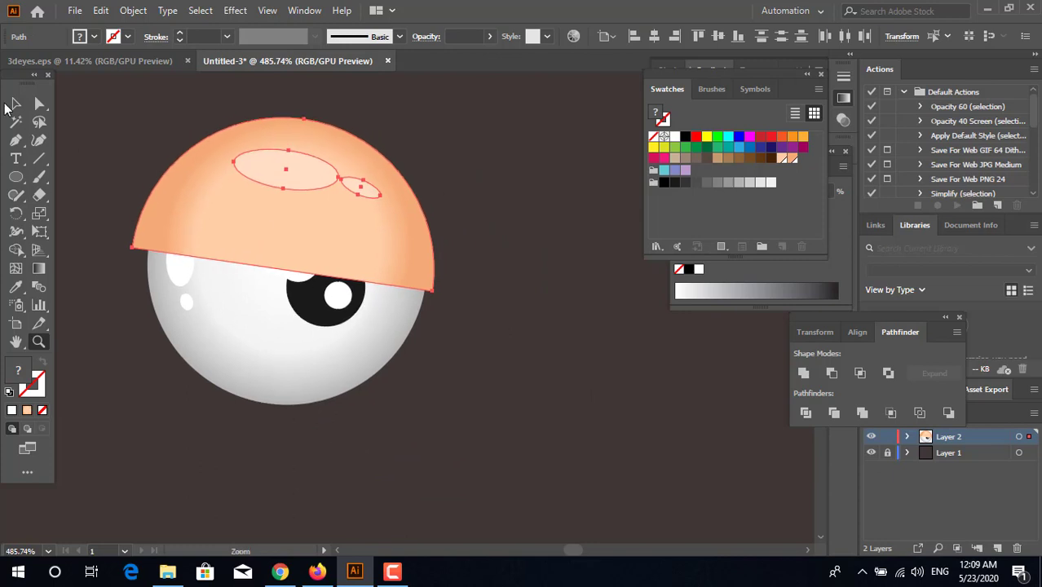
click(15, 103)
drag(487, 433, 620, 386)
right_click(284, 221)
click(326, 338)
- Duplicate the eye group to the right and reflect the copy across the vertical axis
right_click(566, 330)
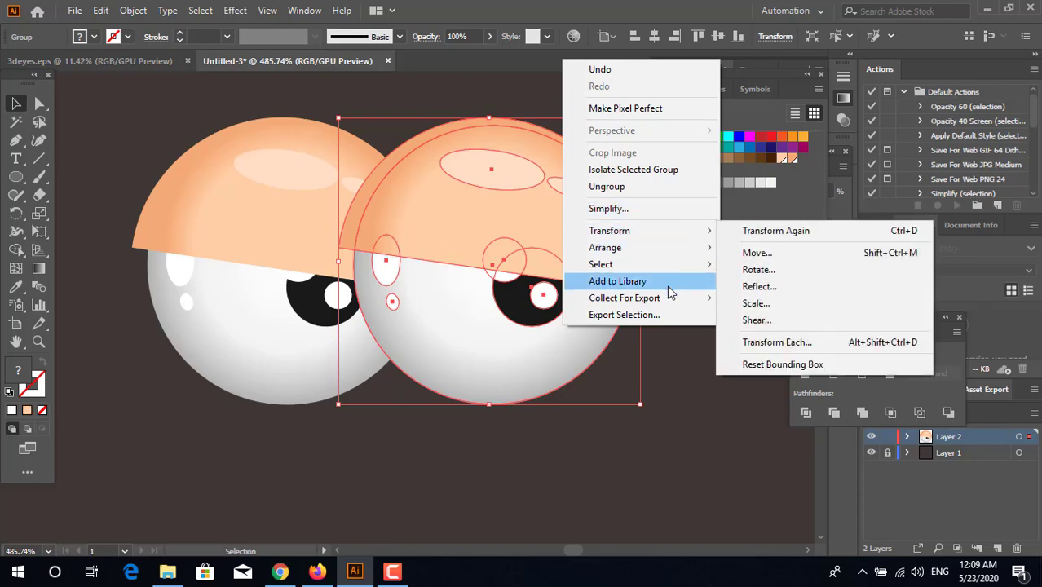
click(756, 287)
click(548, 383)
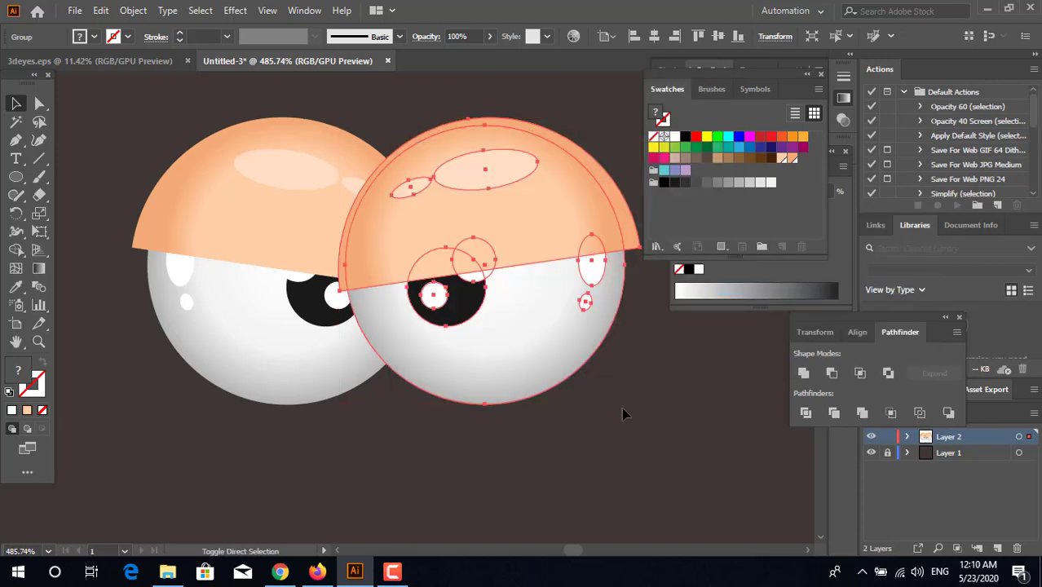
- Send the mirrored eye behind the original, scale it down and place it partly hidden beside the larger eye
key(ctrl+bracketleft)
drag(556, 367, 598, 393)
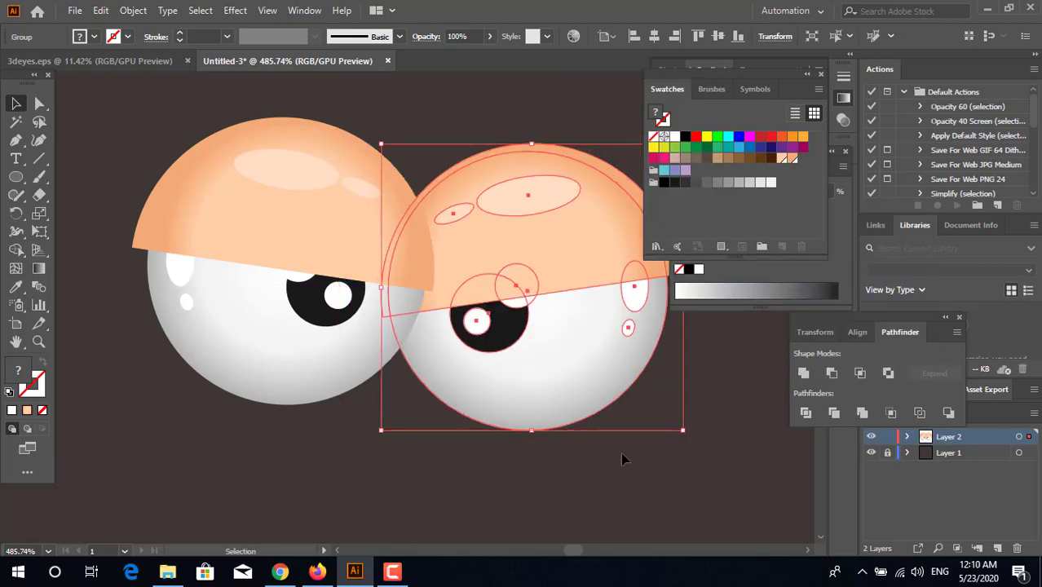
drag(623, 455, 561, 479)
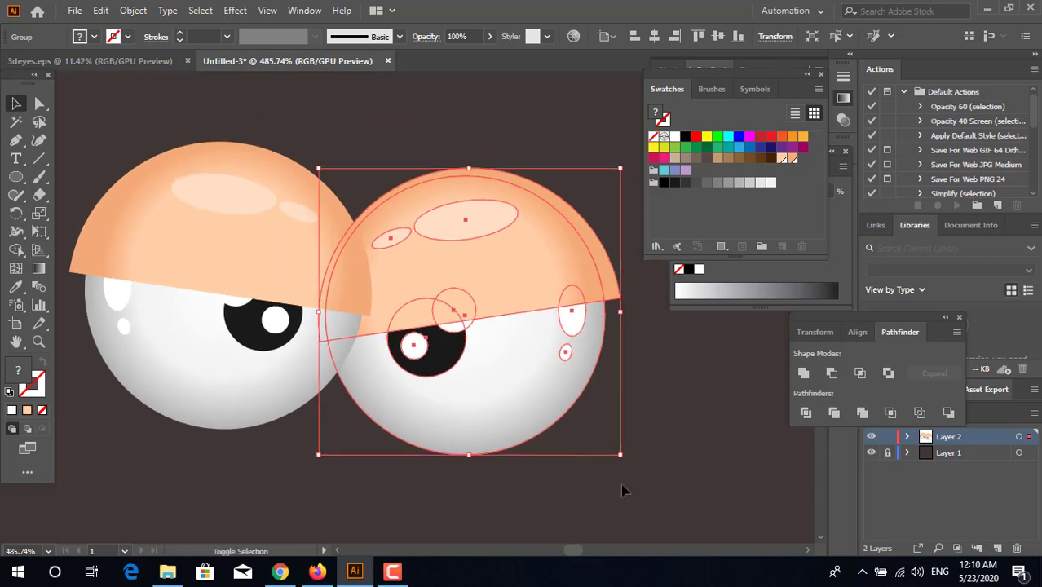
drag(622, 459, 510, 393)
drag(472, 331, 463, 371)
click(617, 419)
key(z)
drag(622, 405, 353, 400)
drag(479, 404, 304, 319)
drag(316, 314, 551, 367)
drag(520, 349, 520, 396)
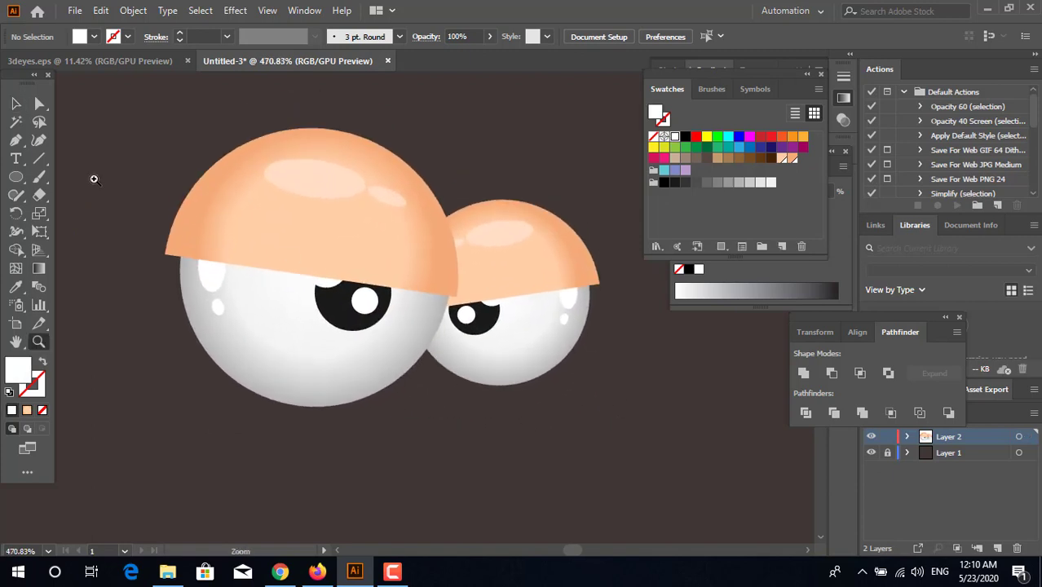
- Nudge the smaller eye up slightly and rotate it slightly counterclockwise to steepen its eyelid
click(14, 104)
drag(495, 262, 494, 249)
click(592, 423)
drag(535, 322, 589, 346)
key(z)
drag(496, 389, 397, 408)
drag(395, 351, 434, 352)
click(17, 104)
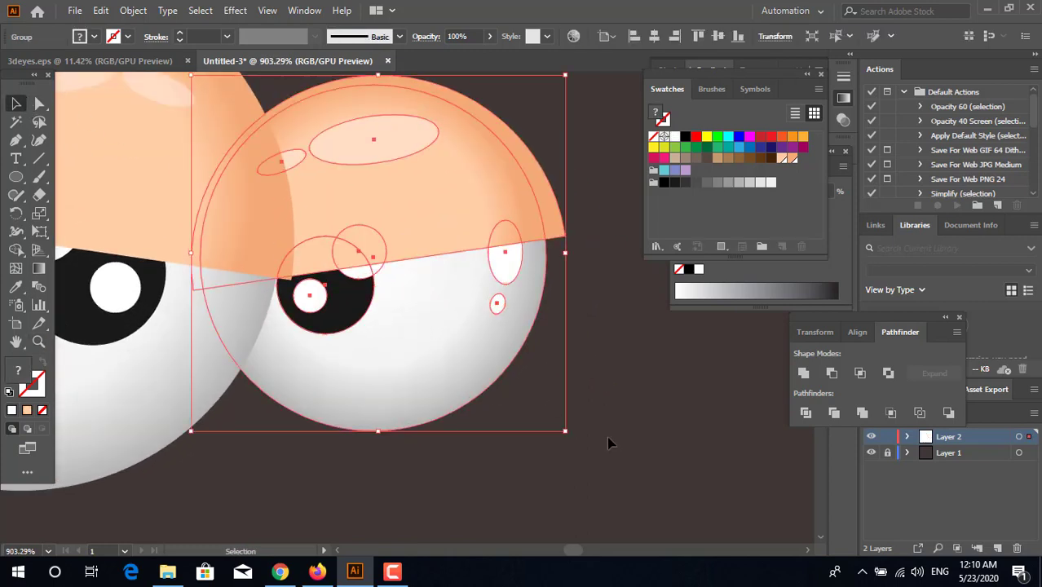
drag(574, 435, 584, 417)
click(584, 416)
- Fine-tune the smaller eye's position by moving it slightly up and to the left against the larger eye
key(z)
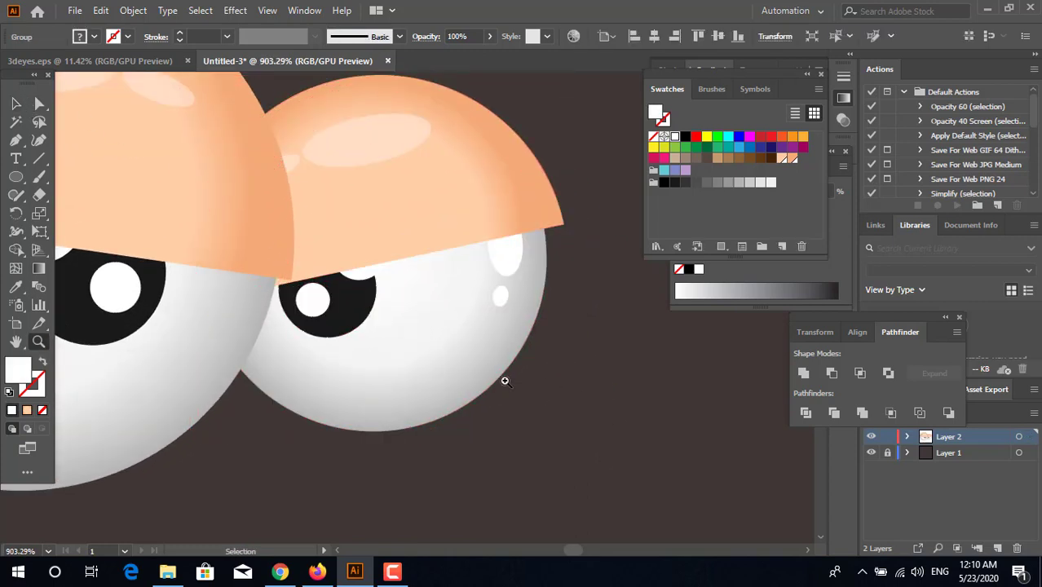
drag(505, 379, 341, 393)
drag(414, 400, 582, 395)
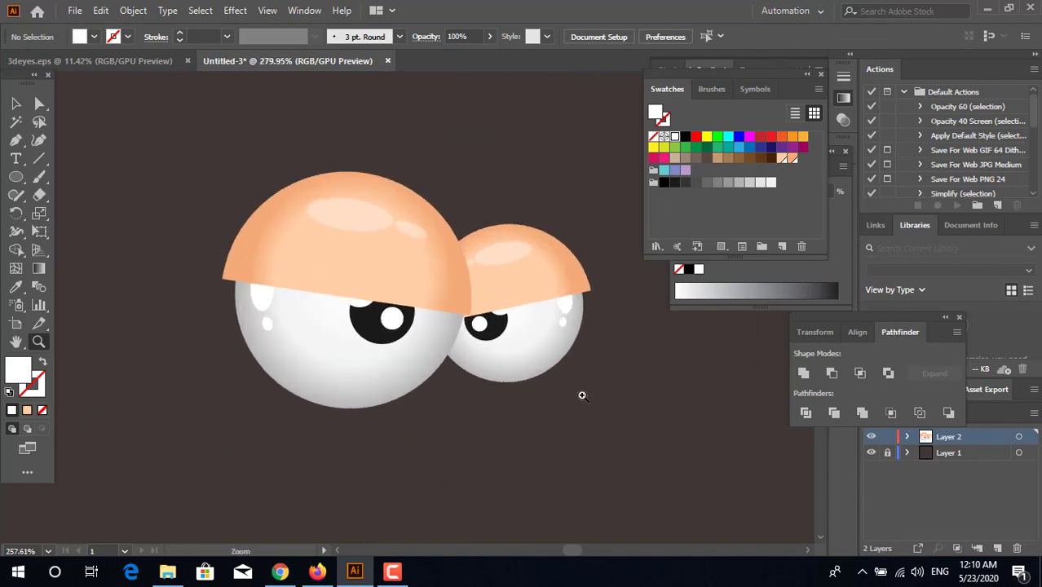
drag(590, 316, 306, 285)
click(15, 103)
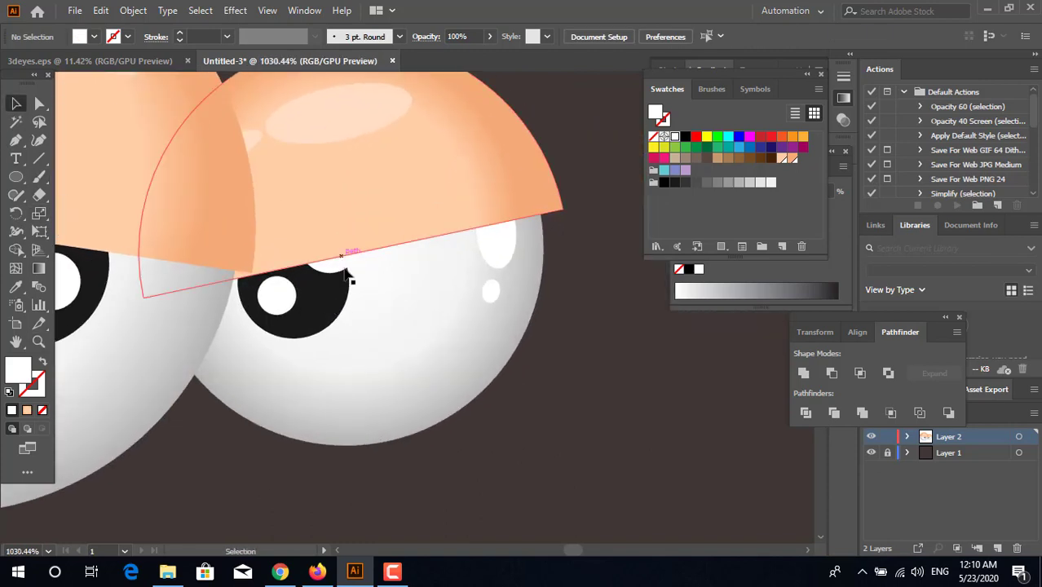
mouse_move(344, 319)
mouse_down()
mouse_move(334, 349)
mouse_move(334, 306)
mouse_move(342, 312)
mouse_up()
click(524, 434)
- Examine the pair of eyes as a whole and up close, checking their relative size, tilt and overlap
key(z)
drag(528, 427, 221, 419)
drag(374, 424, 241, 359)
drag(242, 361, 316, 429)
drag(325, 436, 385, 437)
drag(375, 424, 440, 390)
drag(440, 389, 401, 387)
drag(461, 364, 432, 392)
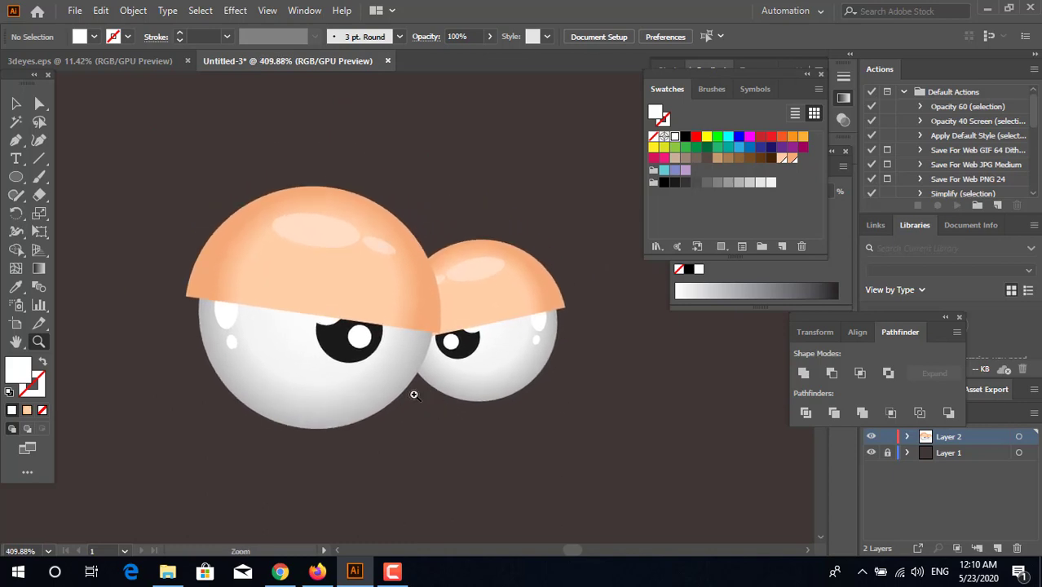
drag(414, 395, 493, 423)
drag(252, 347, 256, 327)
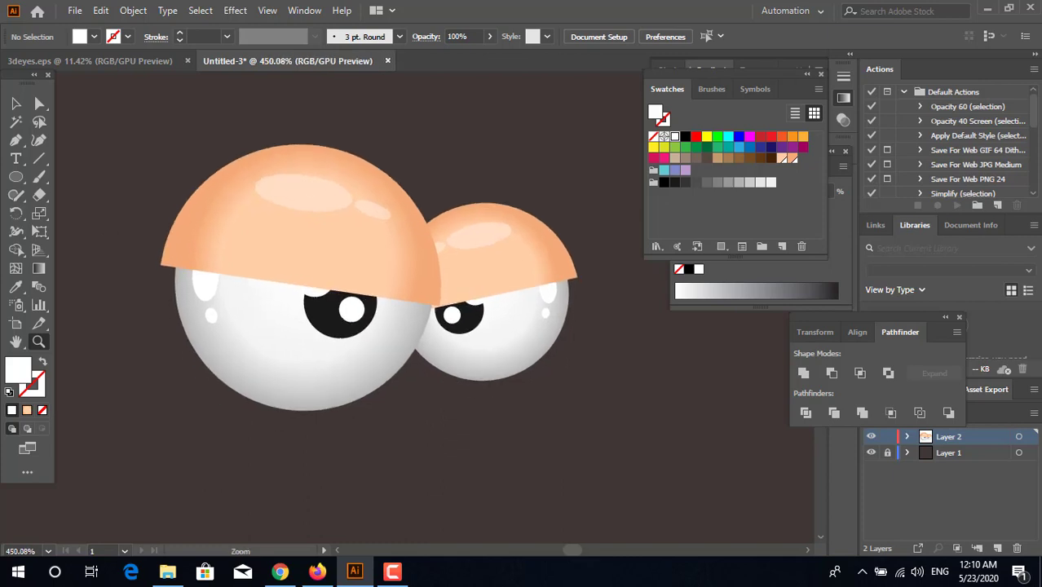
- Delete the smaller mirrored eye
click(321, 255)
click(475, 357)
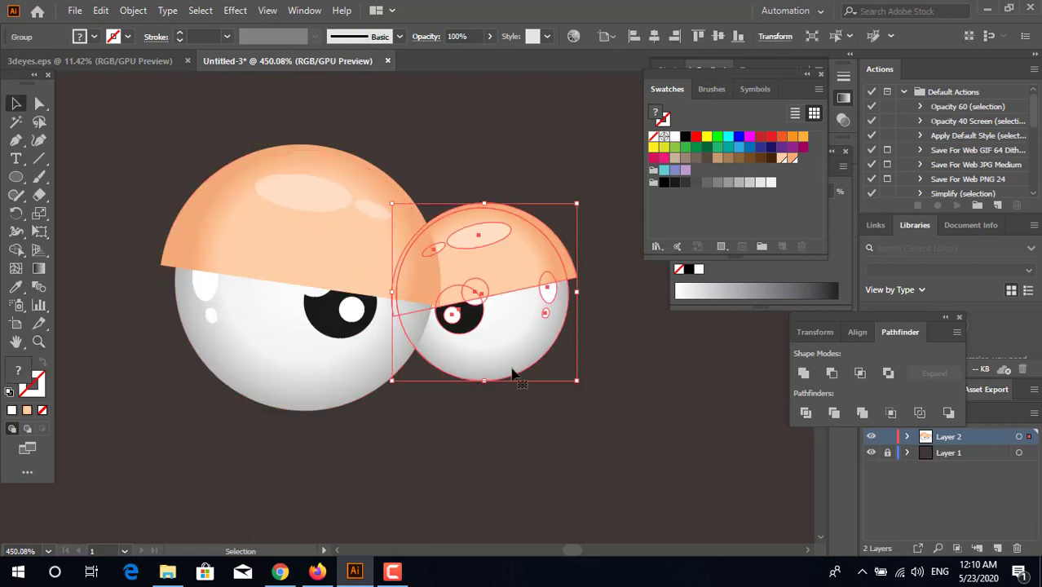
key(Delete)
- Draw a slanted four-sided band with the Pen tool across the eyelid's lower edge, extending past both sides, and fill it black
click(253, 310)
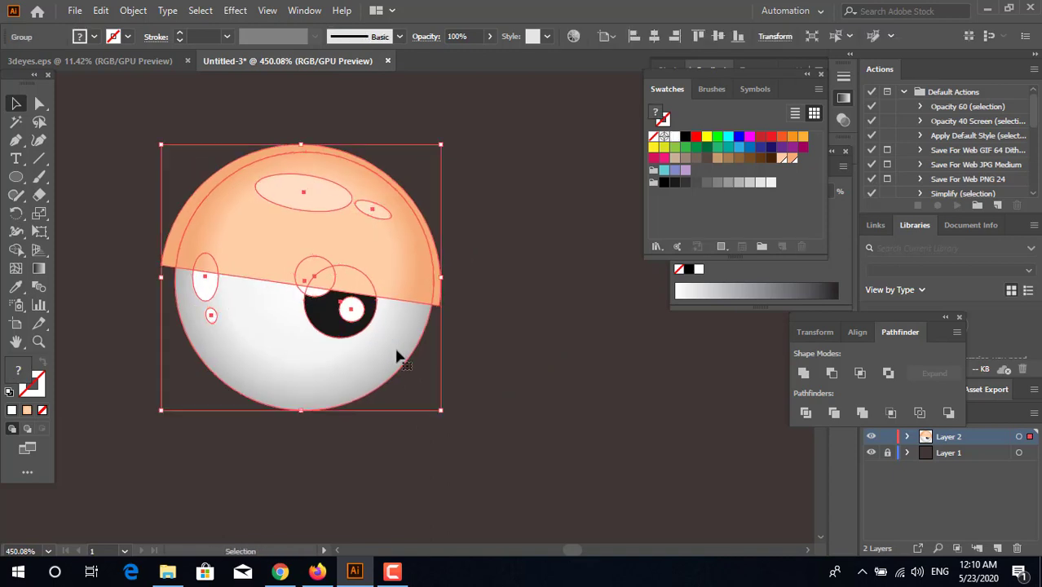
key(z)
drag(309, 317, 361, 338)
click(126, 197)
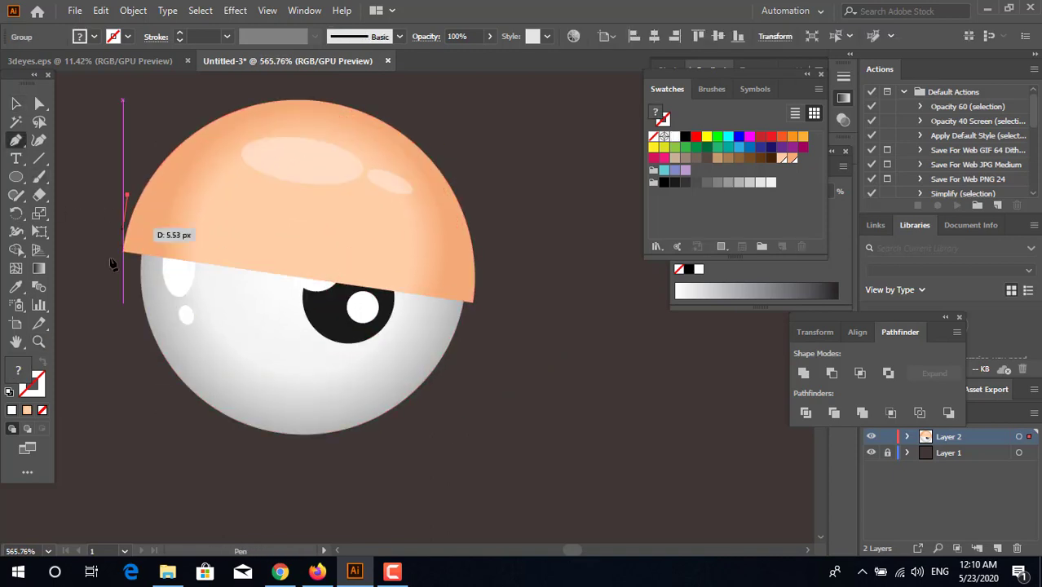
click(111, 266)
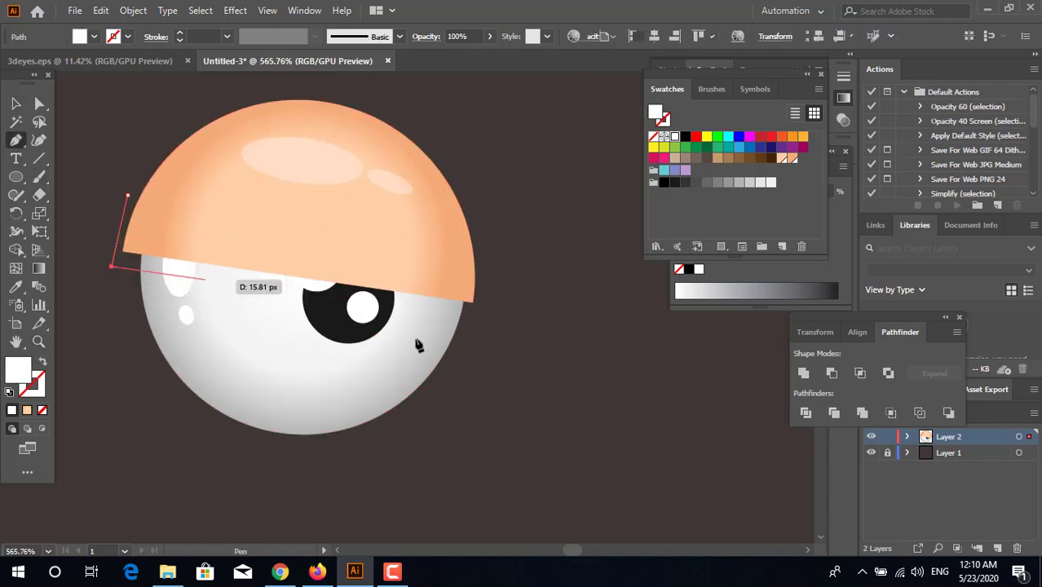
click(509, 323)
click(512, 266)
click(127, 196)
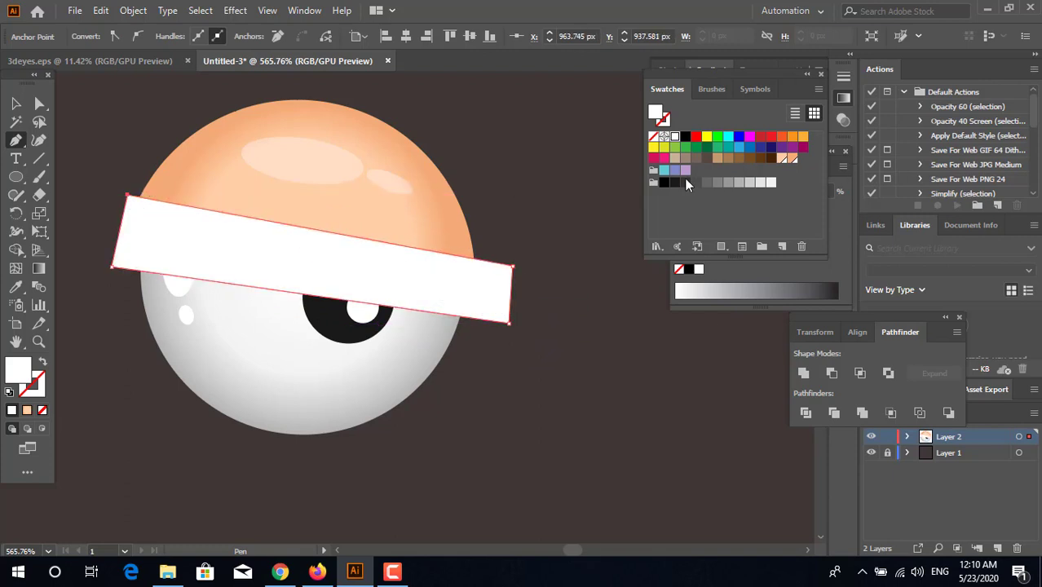
click(686, 138)
click(16, 105)
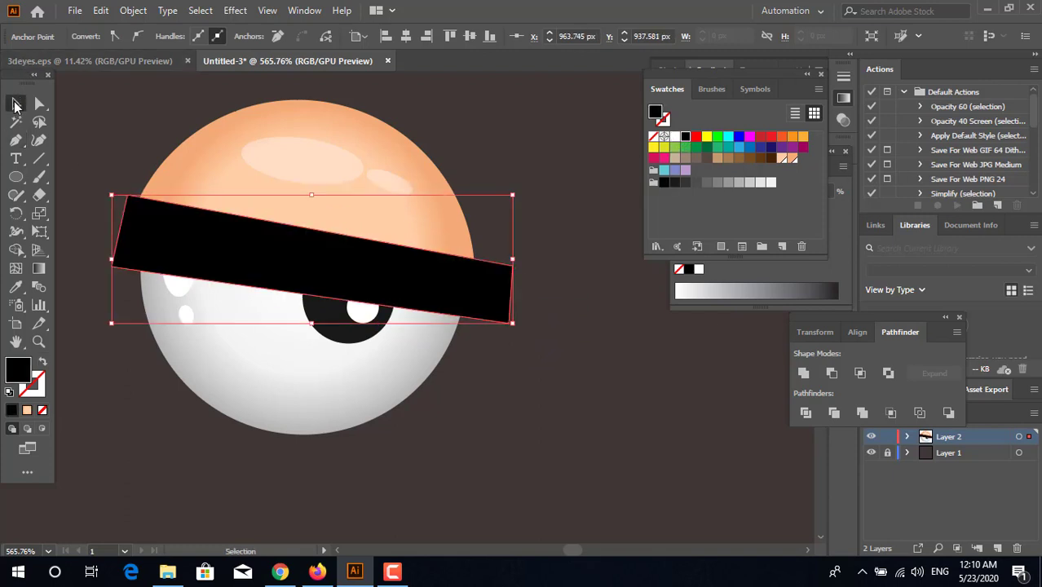
- Reduce the black band's opacity, trying 50% and settling on 35%
click(607, 399)
click(484, 284)
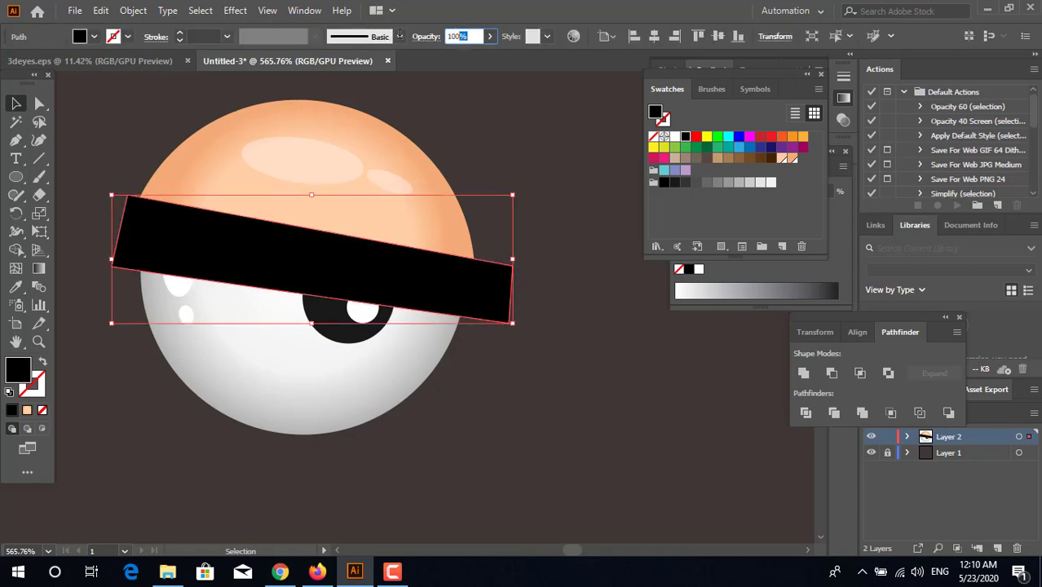
text(50)
key(Return)
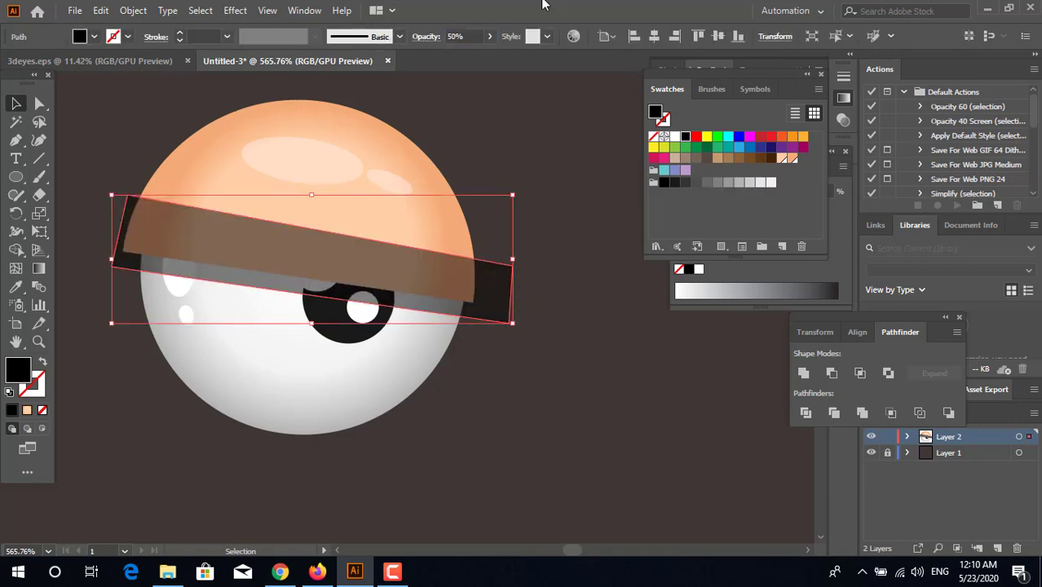
text(35)
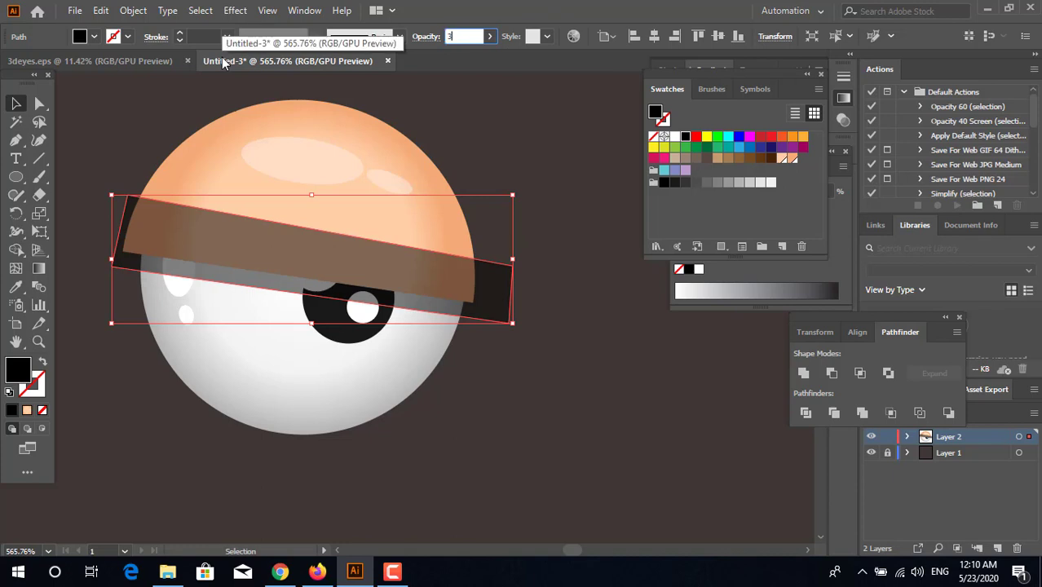
key(Return)
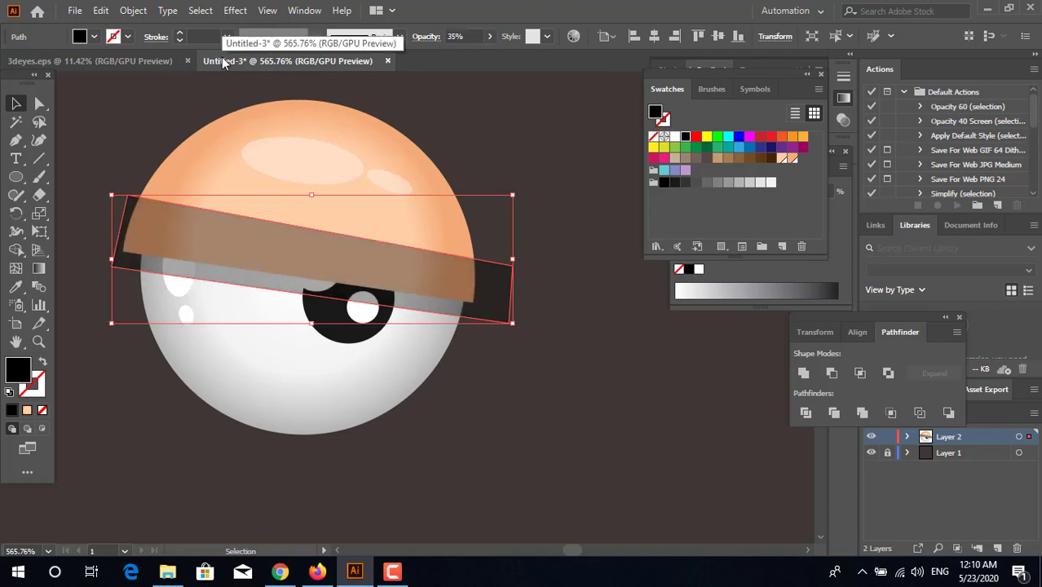
- Try sending the semi-transparent band behind the whole eye group
key(ctrl+shift+bracketleft)
key(ctrl+shift+bracketright)
key(ctrl+shift+bracketleft)
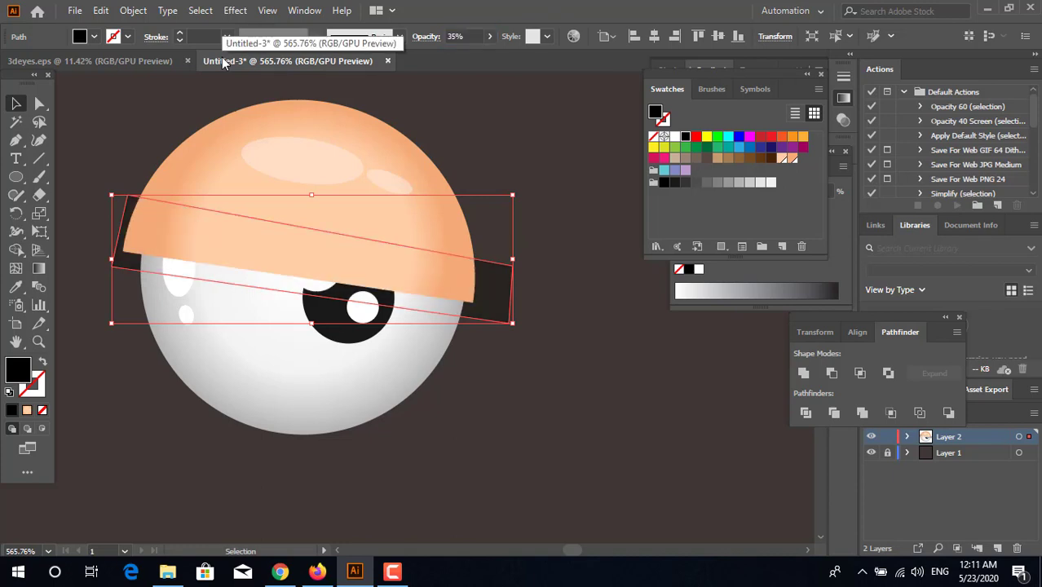
double_click(429, 342)
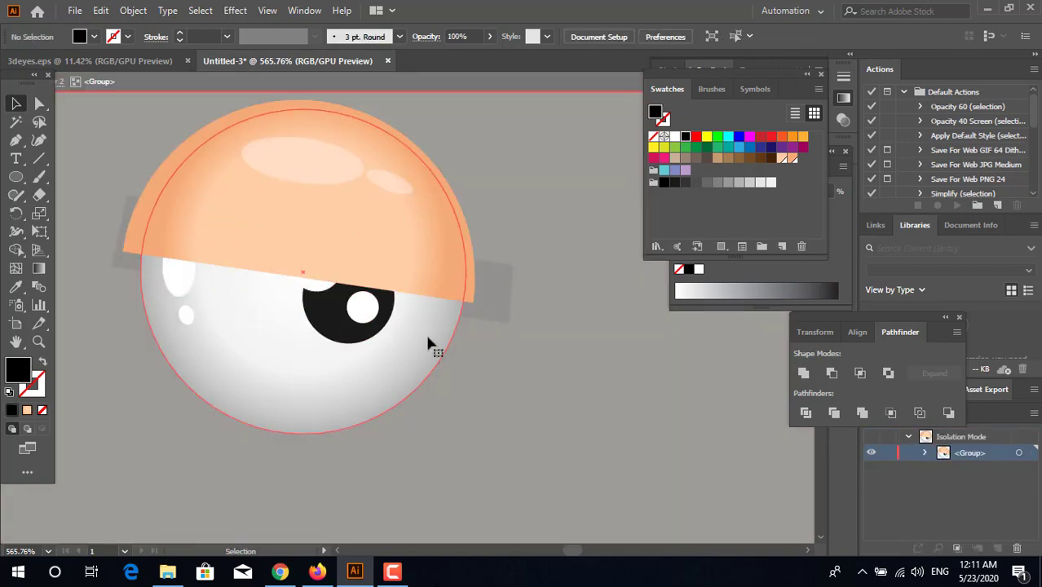
double_click(518, 331)
- Move the semi-transparent band inside the eye group, stacked above the eyeball and beneath the eyelid
click(427, 337)
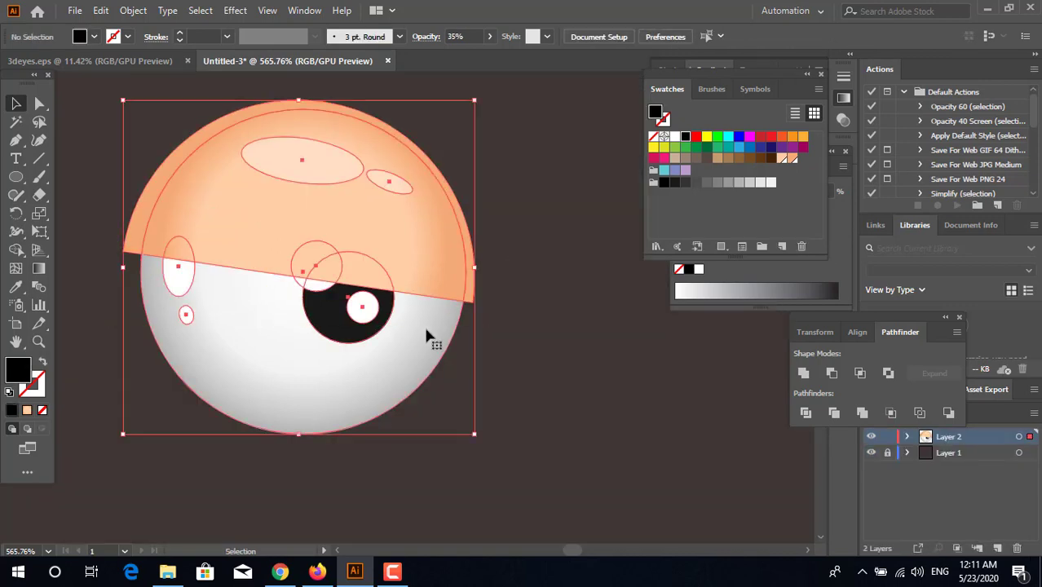
double_click(426, 330)
key(ctrl+f)
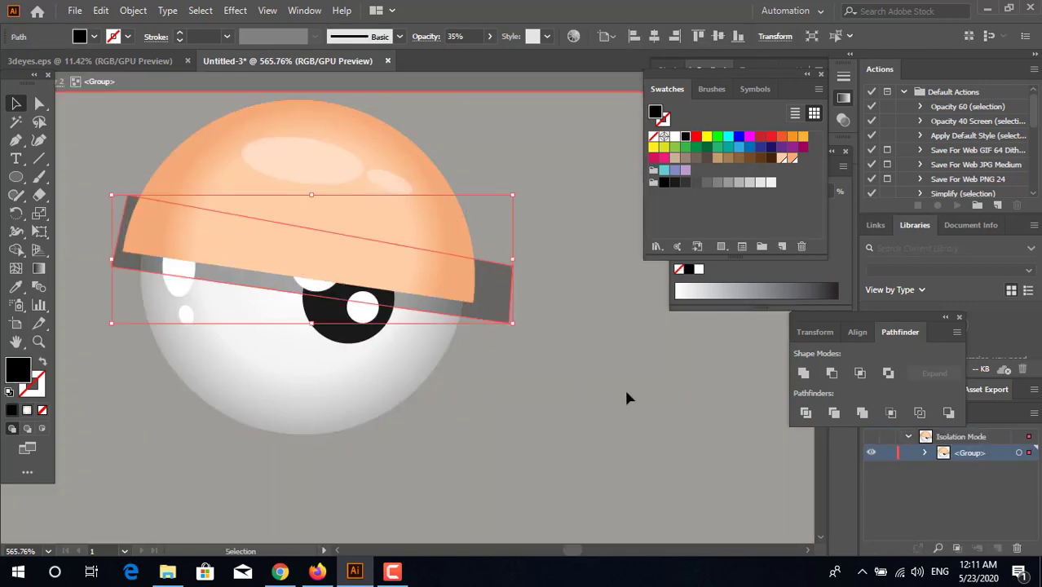
key(a)
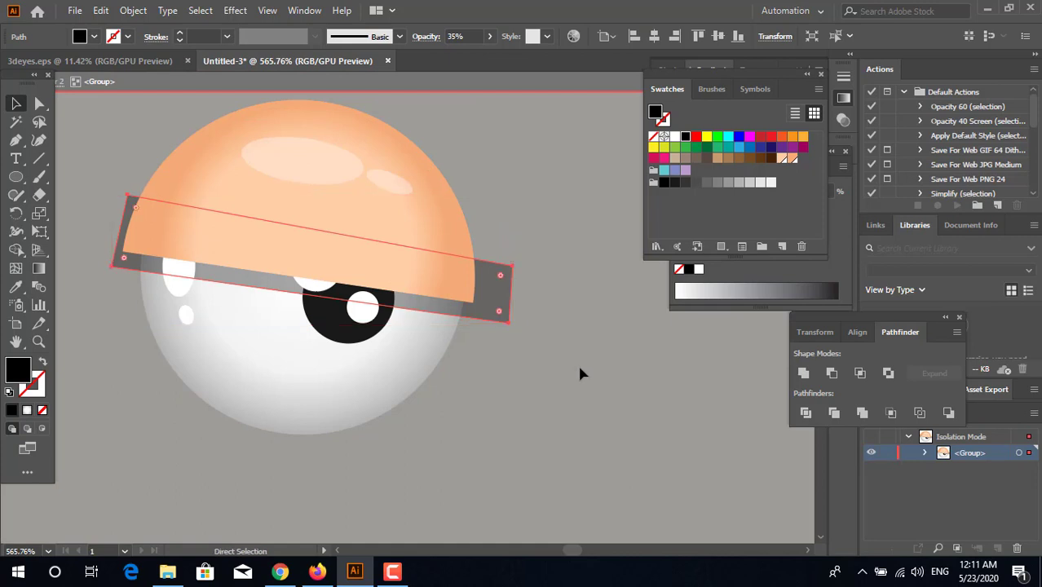
key(v)
key(Up)
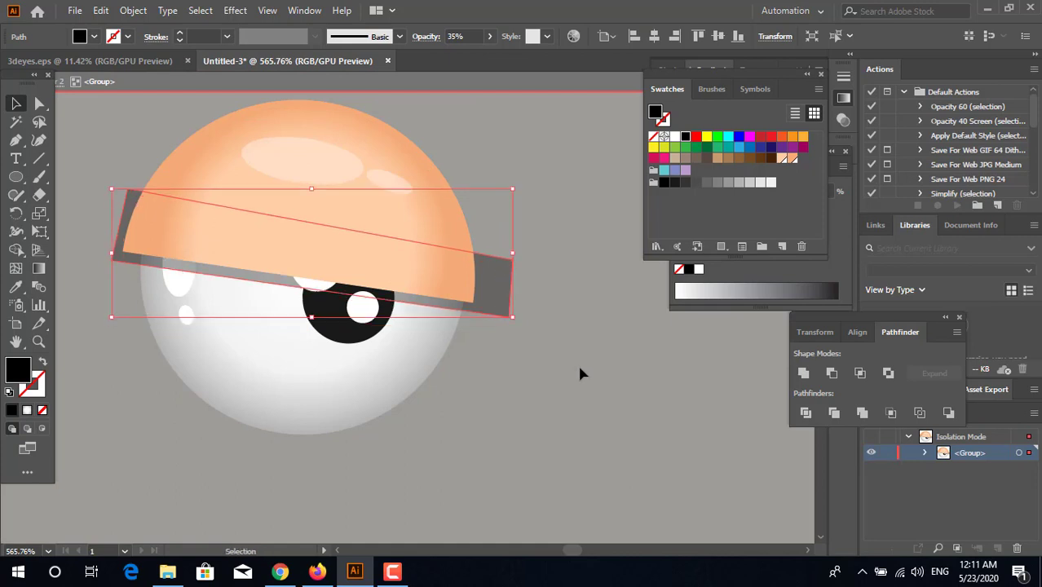
key(Down)
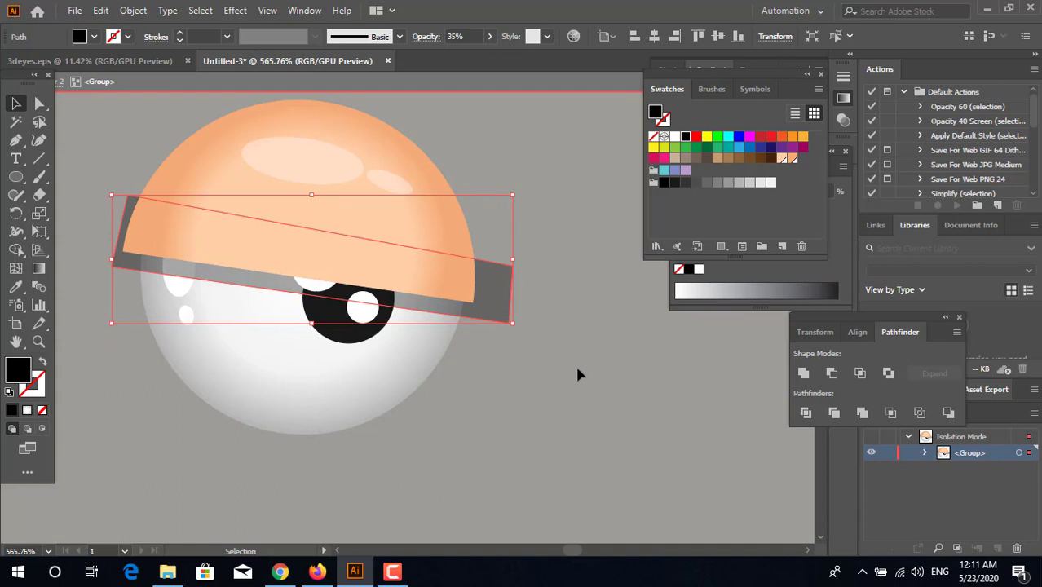
- Group the eyeball with its two small white side highlights and send that group backward beneath the semi-transparent band
click(250, 365)
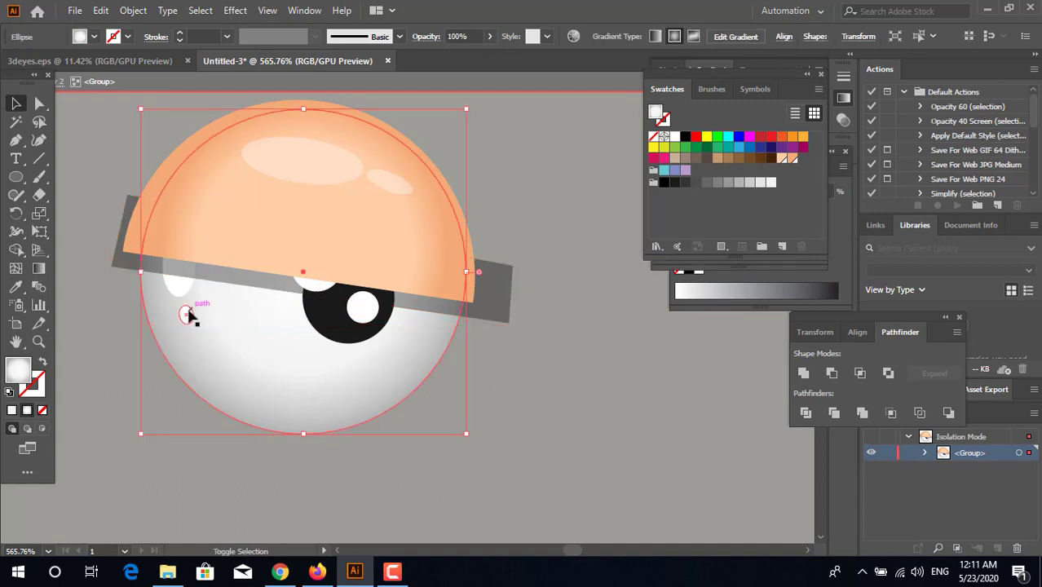
shift+click(186, 314)
shift+click(175, 287)
right_click(249, 353)
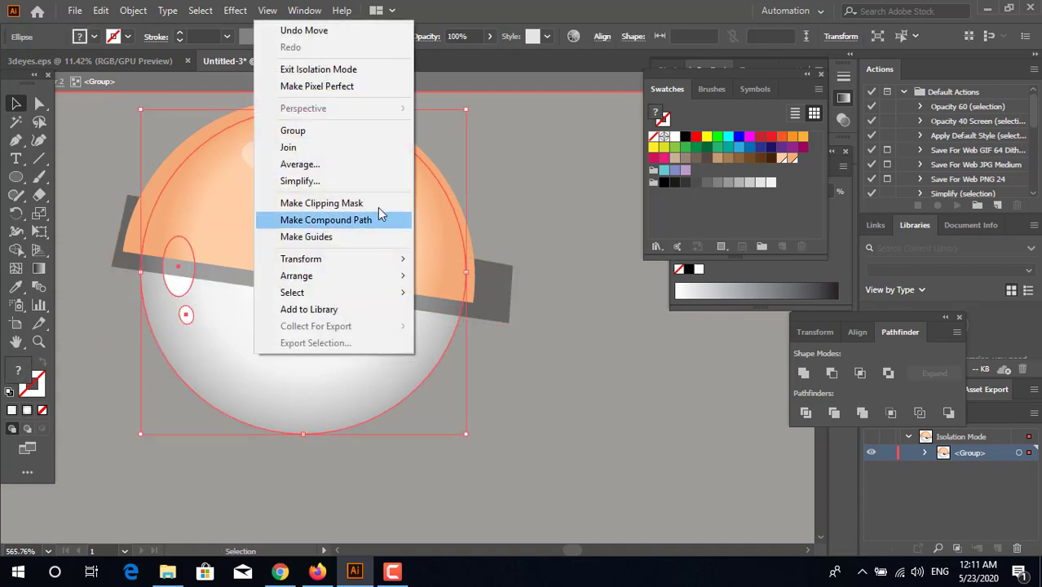
click(342, 134)
key(ctrl+[)
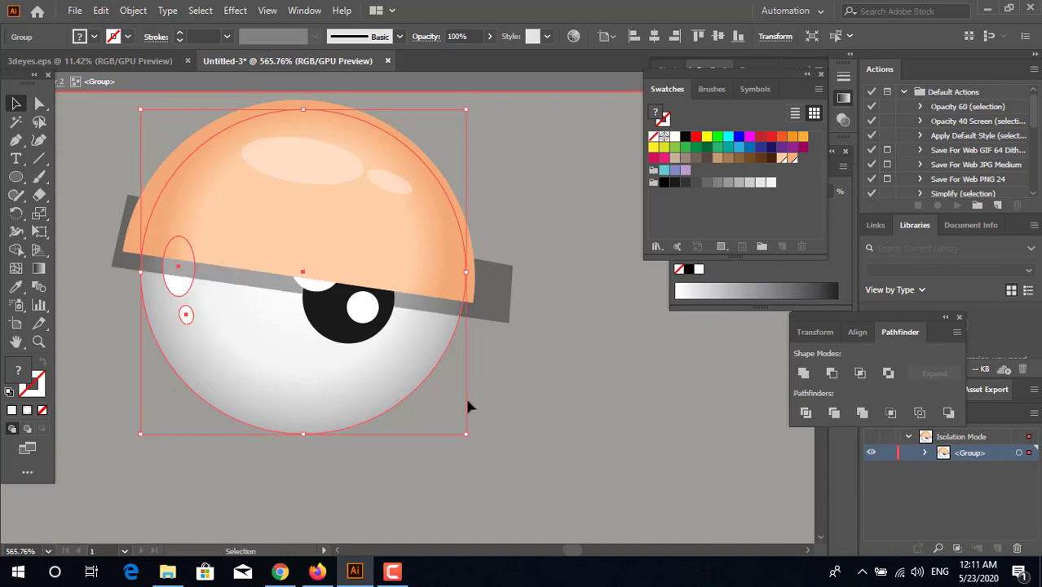
key(ctrl+[)
- Divide the band with a plain white circle matching the eyeball using Pathfinder, and delete the pieces outside the eyeball-wide band section
click(803, 374)
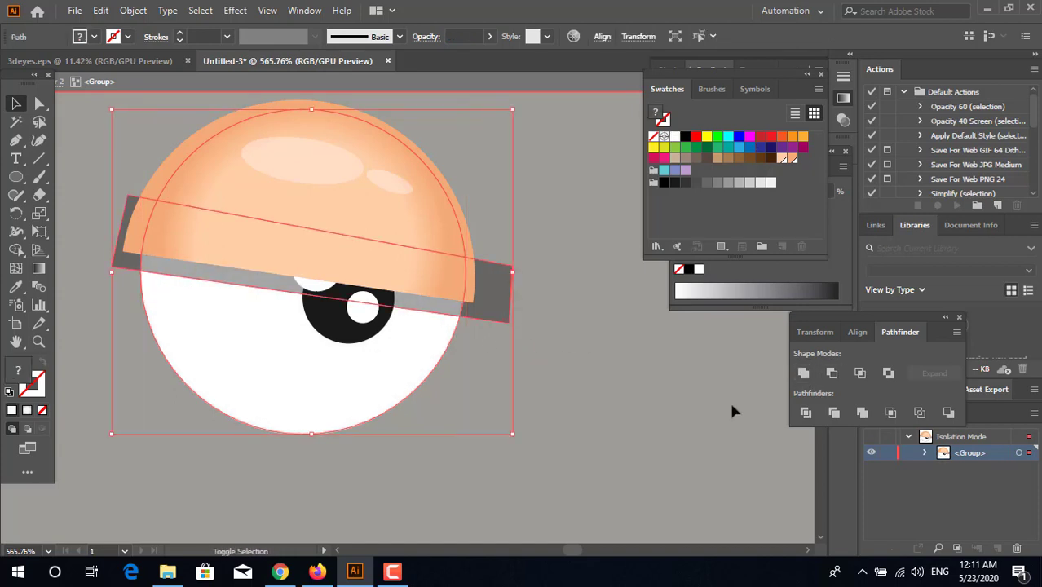
double_click(308, 377)
click(305, 198)
shift+click(178, 246)
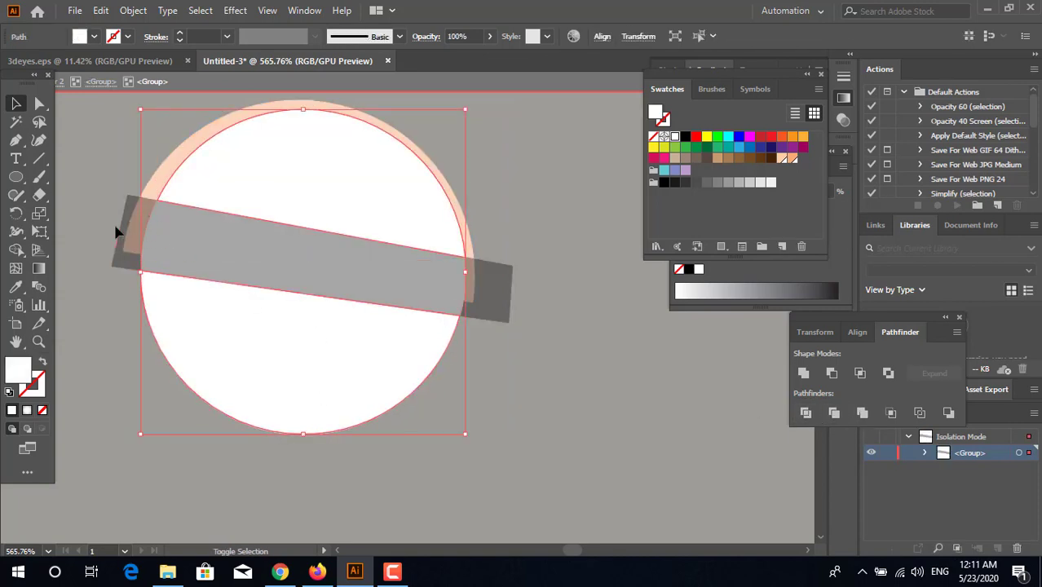
shift+click(122, 251)
key(Delete)
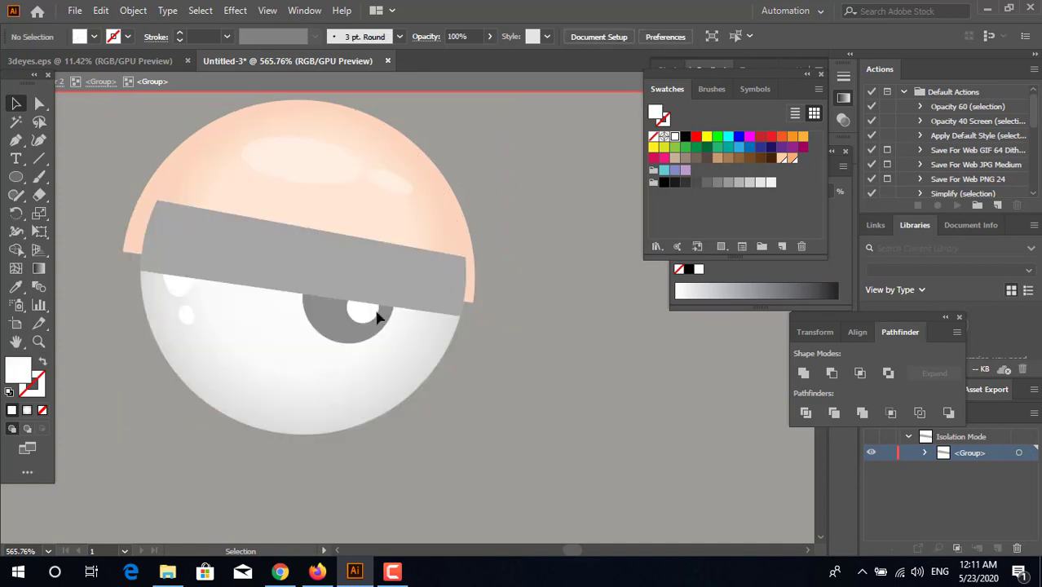
- Remove the white piece lying beneath the trimmed shadow band and exit the isolated group
click(450, 307)
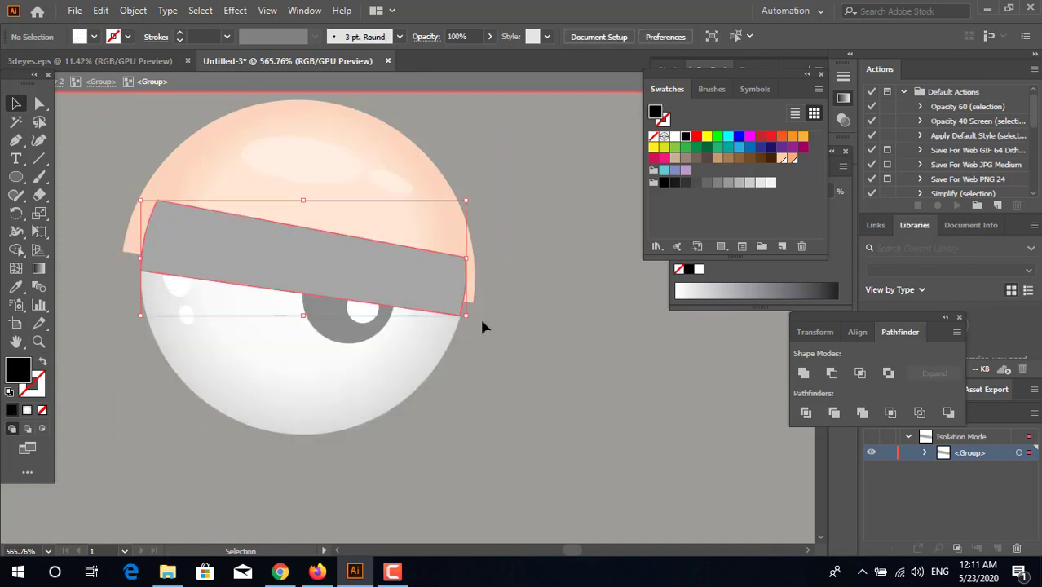
click(487, 357)
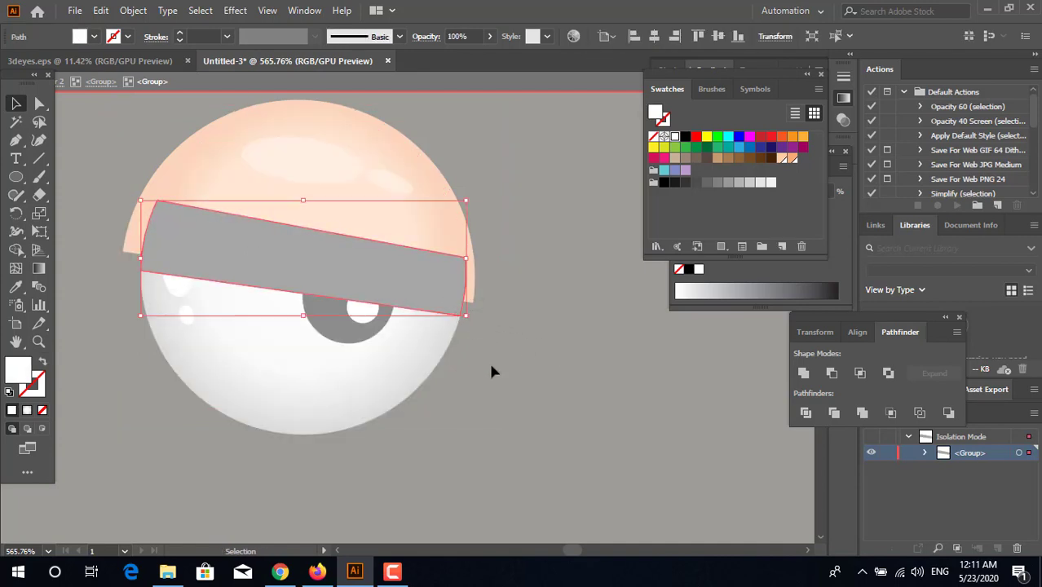
double_click(521, 410)
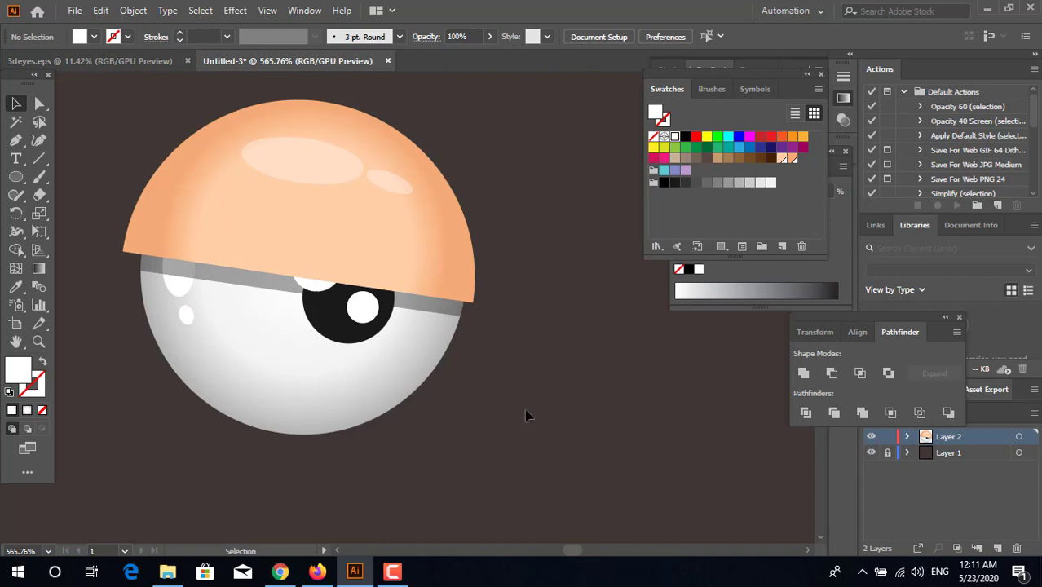
- Duplicate the whole eye group beside the original, with the copy slightly overlapping its right edge
scroll(518, 327, down, 1)
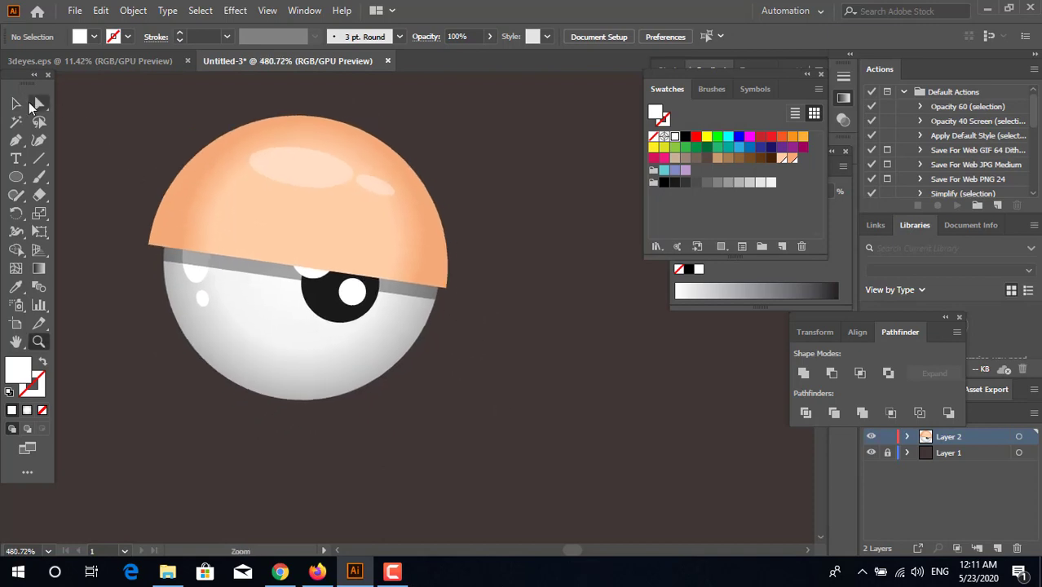
click(374, 326)
right_click(296, 260)
drag(373, 328, 564, 313)
click(613, 385)
- Reflect the duplicated eye about the vertical axis
right_click(527, 292)
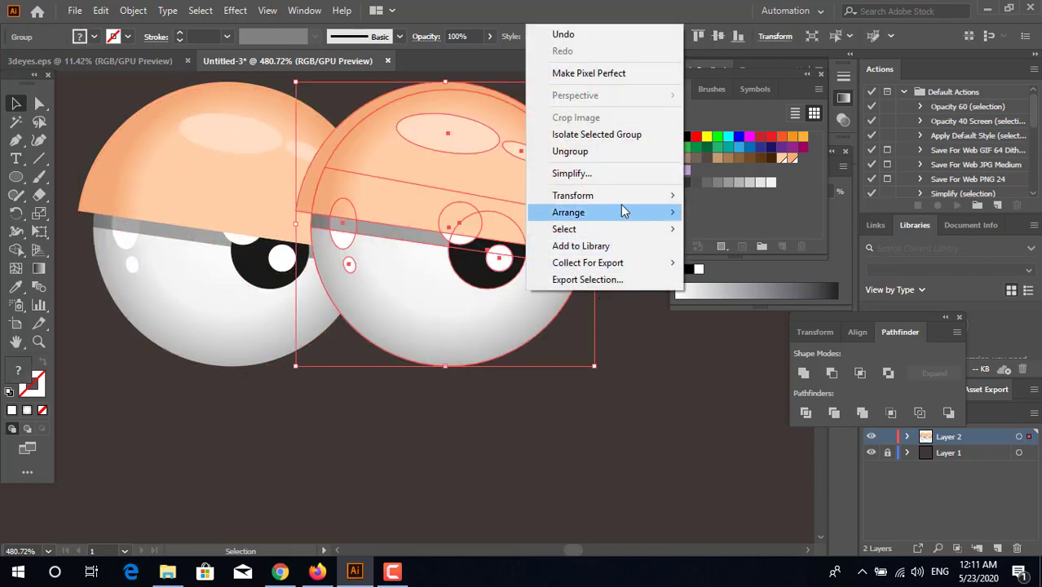
mouse_move(603, 196)
click(722, 251)
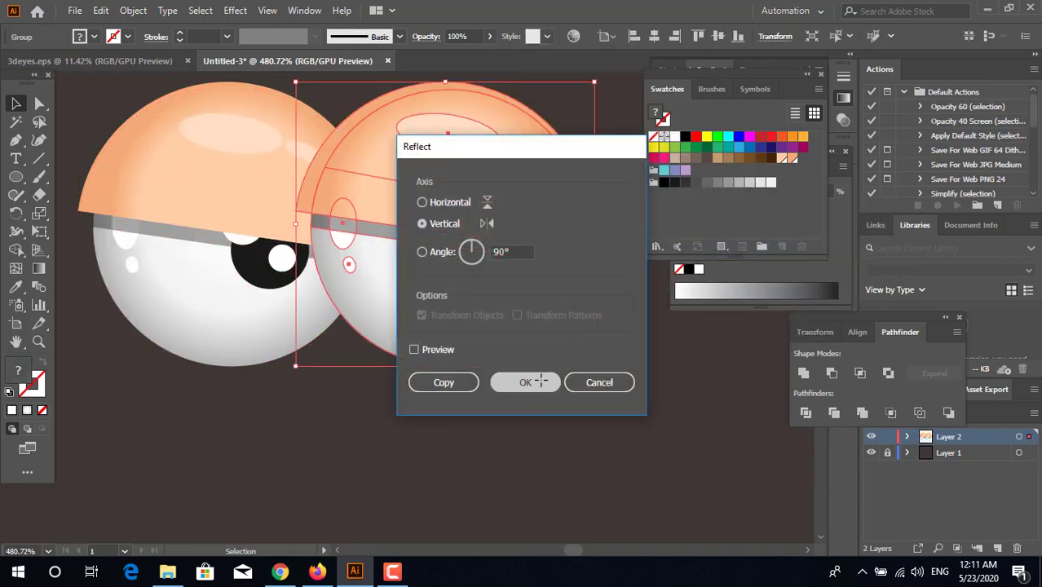
click(531, 380)
- Scale down the mirrored eye and tuck it behind the right edge of the larger eye
click(569, 392)
click(584, 356)
drag(595, 368, 500, 326)
drag(450, 234, 479, 324)
click(503, 307)
click(613, 426)
click(584, 412)
drag(584, 412, 623, 443)
- Fine-tune the smaller eye's position, shifting it slightly right so its pupil clears the larger eye's edge
key(z)
drag(335, 356, 12, 124)
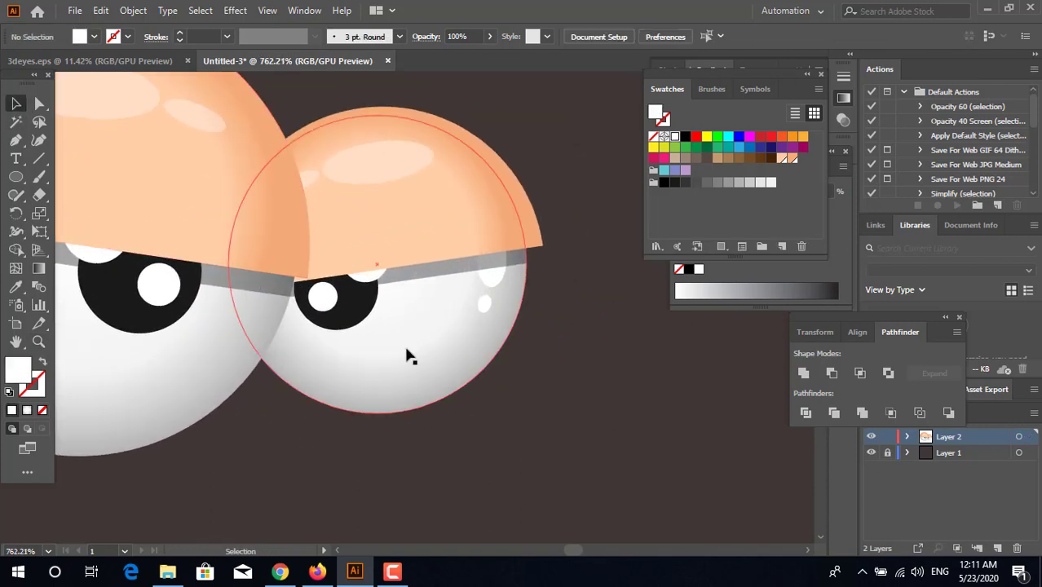
drag(407, 354, 367, 321)
ctrl+click(499, 477)
alt+click(499, 477)
drag(325, 412, 571, 364)
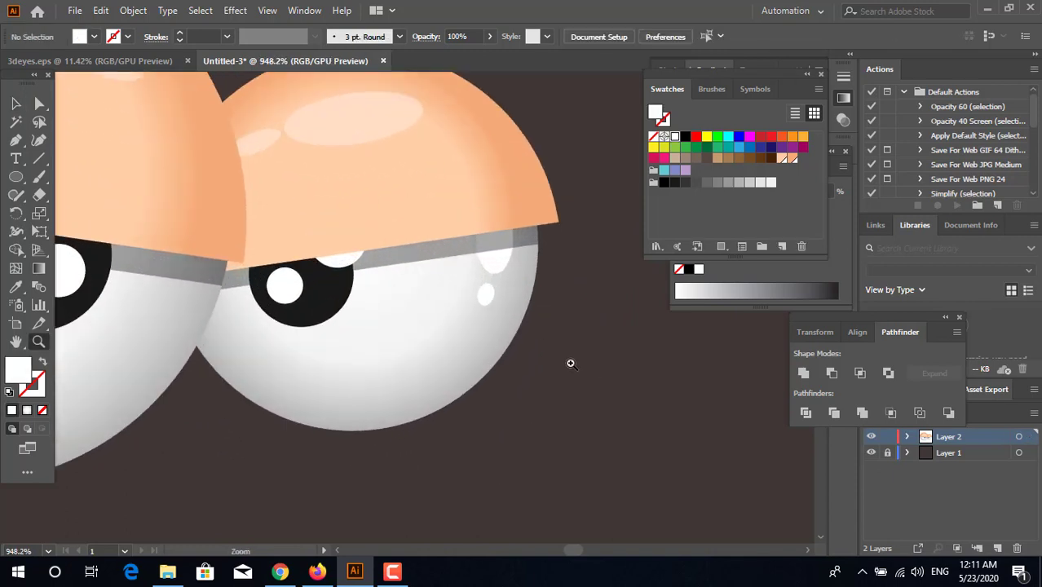
click(12, 103)
drag(325, 337, 355, 332)
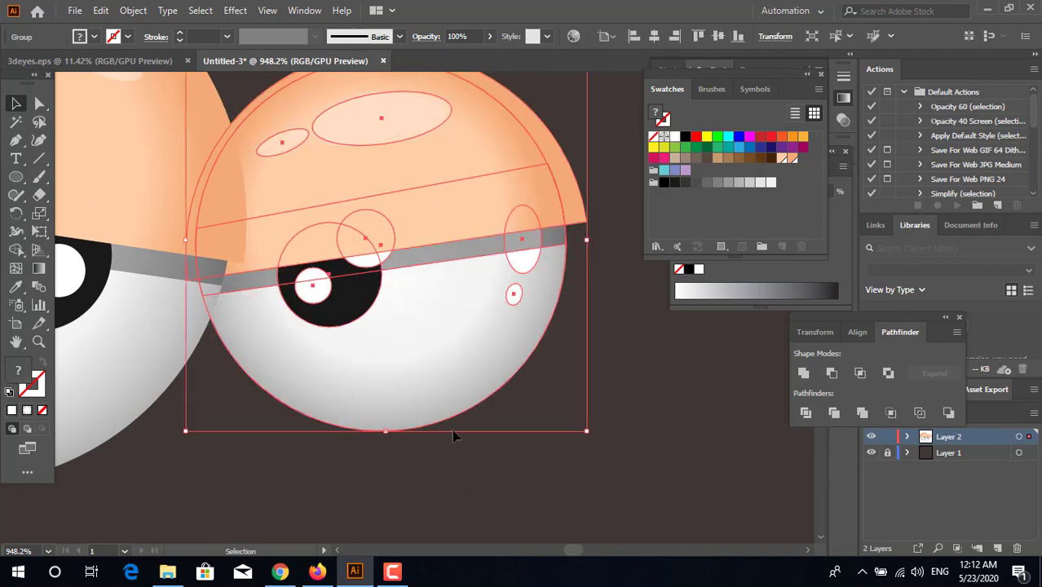
click(456, 433)
click(389, 381)
key(ctrl+0)
click(335, 318)
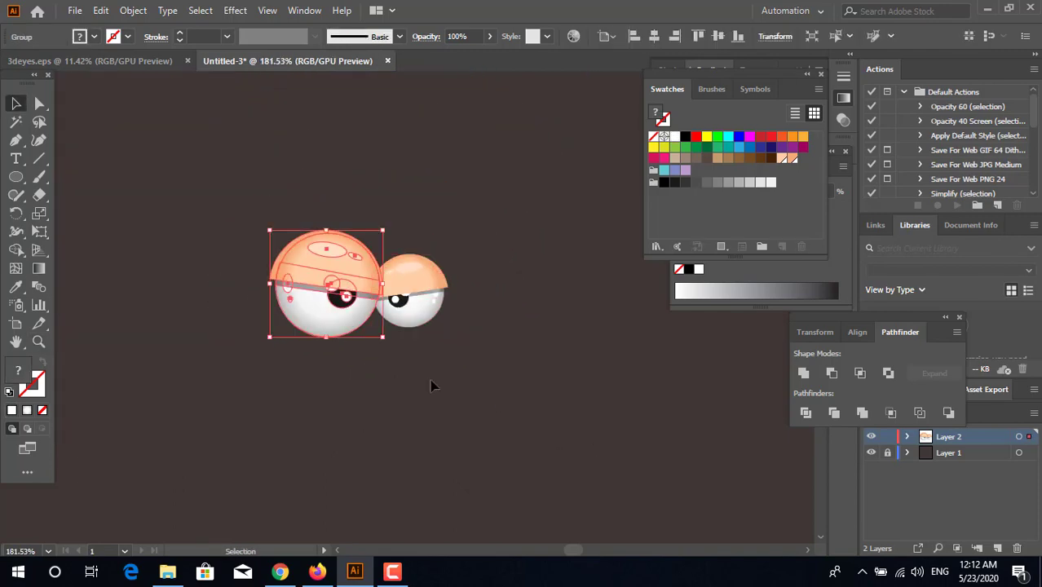
click(491, 389)
key(z)
mouse_move(491, 389)
mouse_down()
mouse_move(449, 373)
mouse_move(507, 396)
mouse_up()
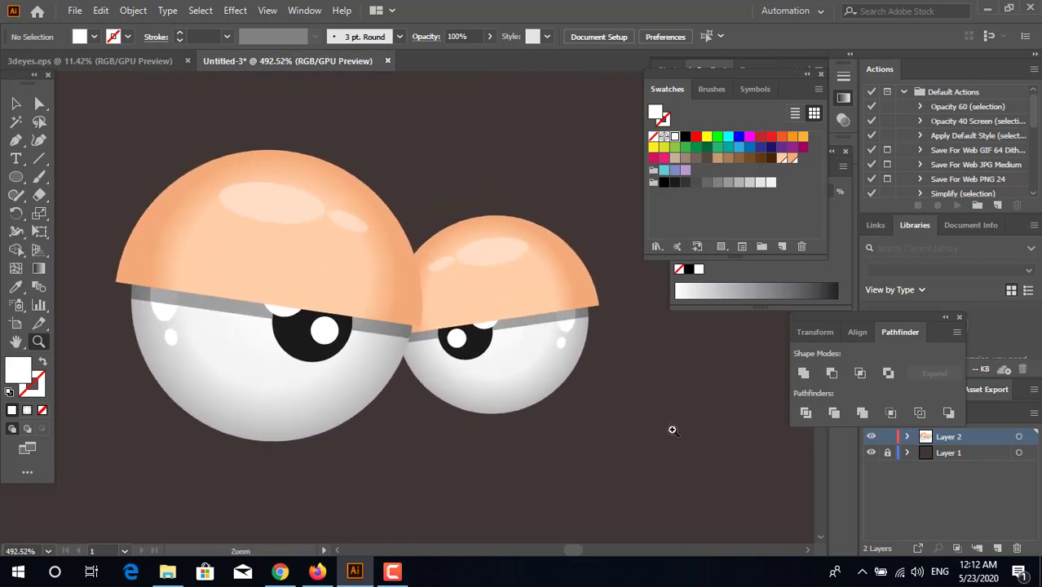